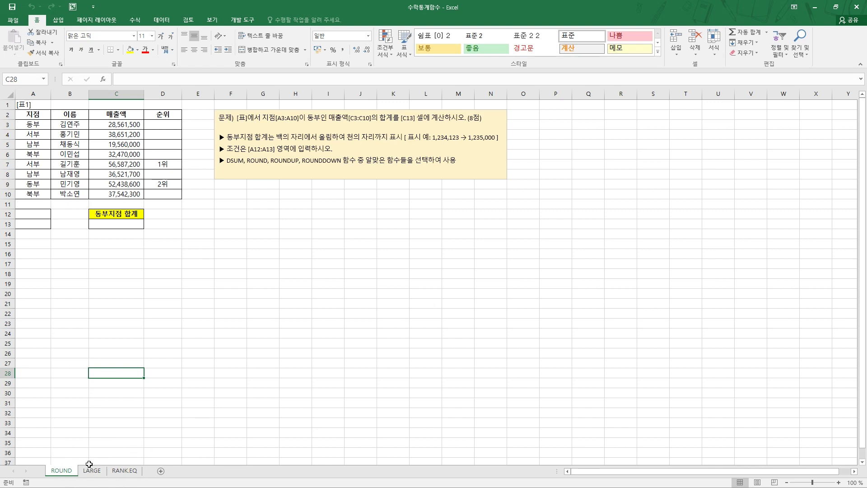
- Examine the sales table and the task's rules on the 동부 sales total, rounding up to thousands, criteria range A12:A13 and allowed functions
mouse_move(45, 460)
left_mouse_down()
mouse_move(81, 475)
mouse_move(90, 446)
left_mouse_up()
key("Escape")
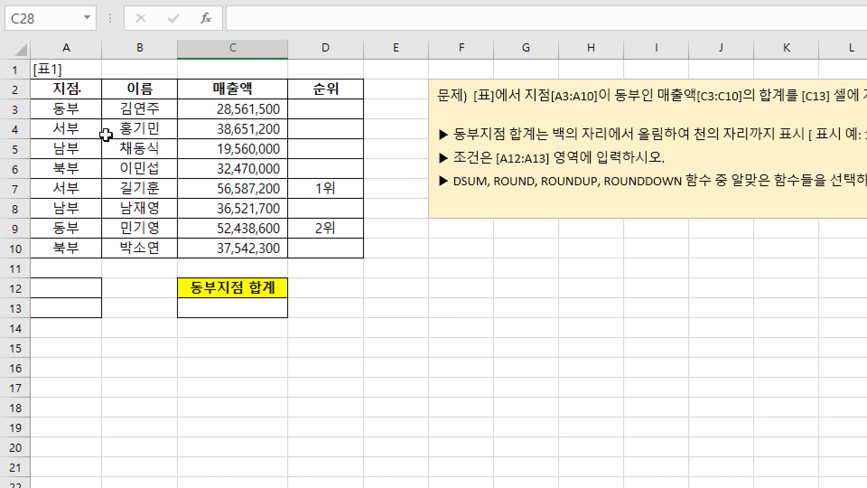
mouse_move(79, 90)
left_mouse_down()
mouse_move(82, 253)
mouse_move(92, 254)
left_mouse_up()
mouse_move(200, 103)
left_mouse_down()
mouse_move(244, 140)
mouse_move(282, 248)
left_mouse_up()
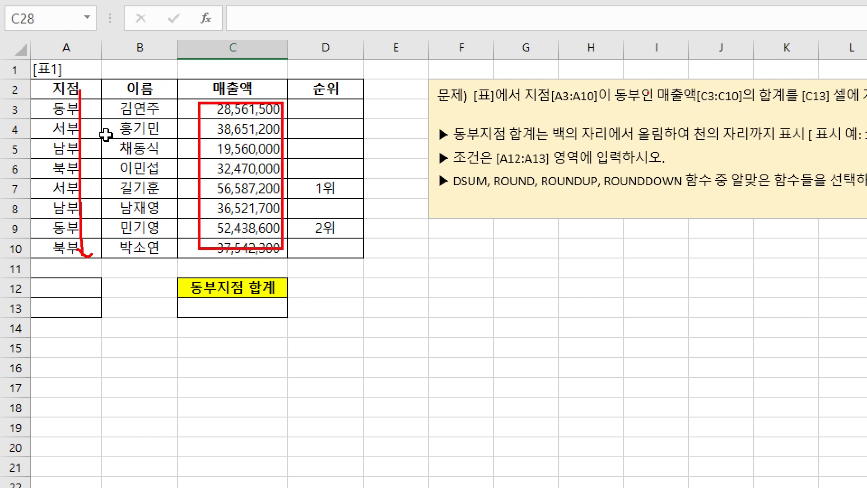
left_click_drag(523, 83, 643, 107)
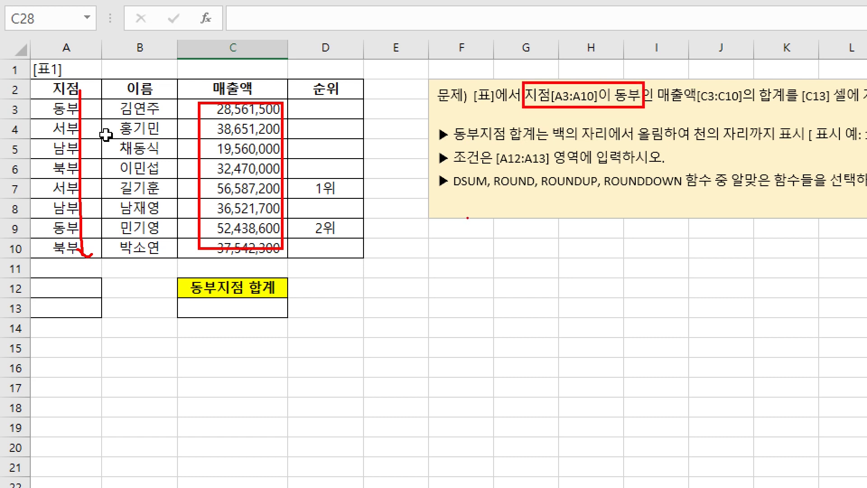
left_click_drag(444, 172, 488, 191)
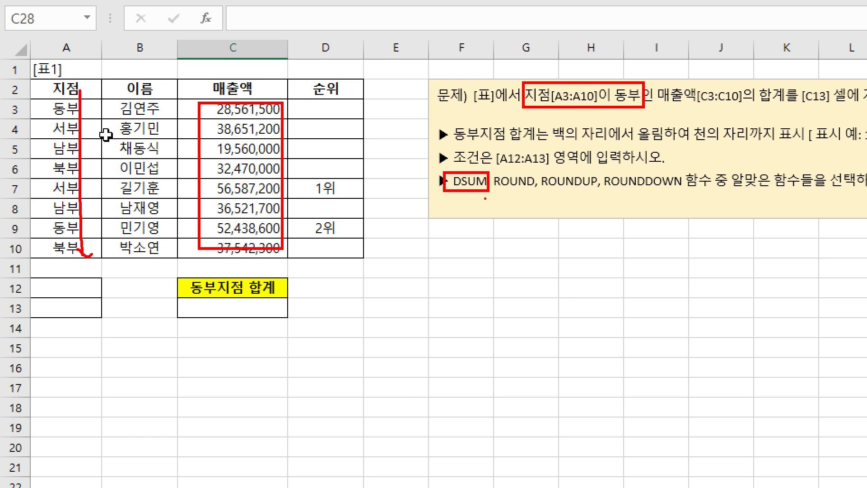
key("Escape")
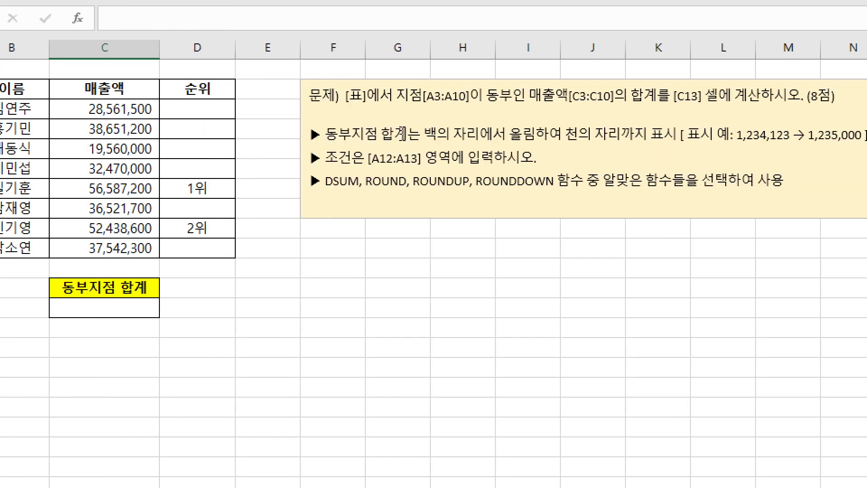
key("ctrl+2")
mouse_move(416, 127)
left_mouse_down()
mouse_move(447, 144)
mouse_move(491, 144)
mouse_move(530, 119)
mouse_move(526, 145)
mouse_move(653, 142)
left_mouse_up()
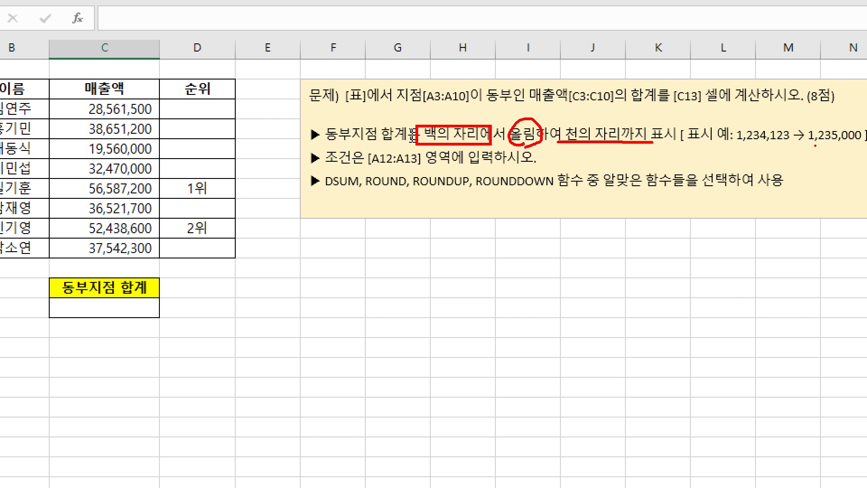
mouse_move(791, 130)
left_mouse_down()
mouse_move(781, 143)
mouse_move(769, 138)
mouse_move(793, 141)
left_mouse_up()
left_click_drag(326, 168, 423, 168)
mouse_move(370, 158)
left_mouse_down()
mouse_move(401, 147)
mouse_move(423, 168)
left_mouse_up()
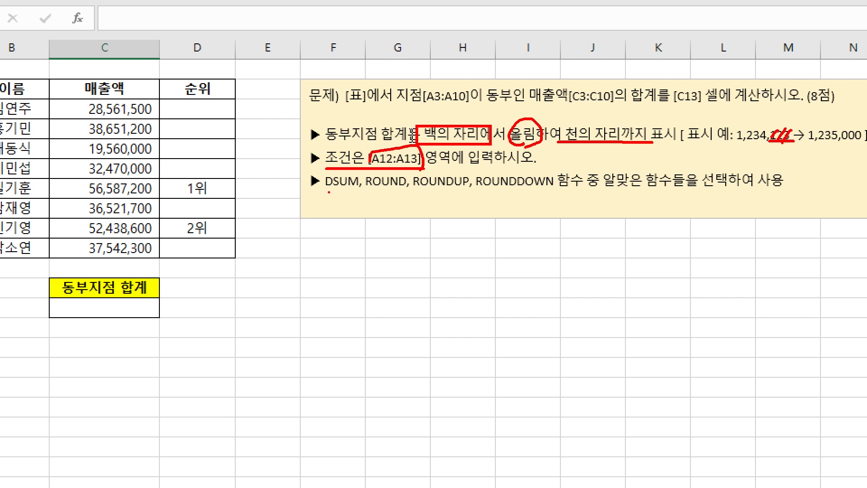
left_click_drag(328, 192, 544, 193)
left_click(601, 190)
mouse_move(601, 191)
left_mouse_down()
mouse_move(617, 167)
mouse_move(650, 193)
mouse_move(770, 190)
left_mouse_up()
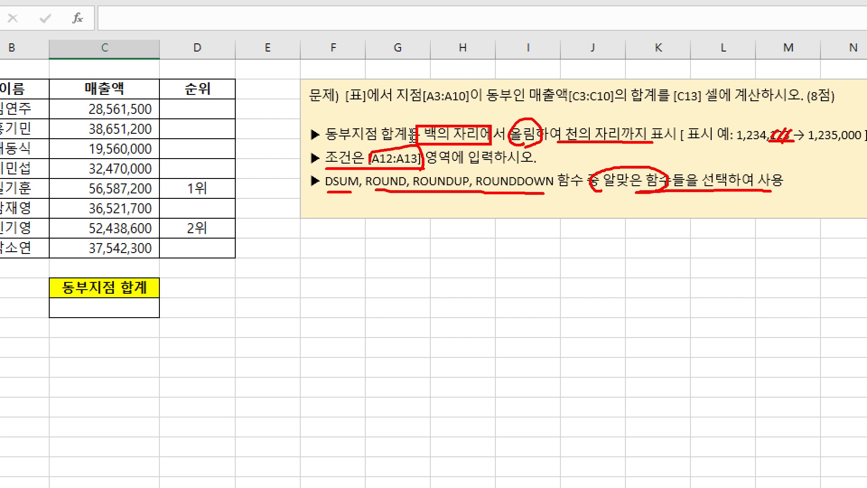
mouse_move(520, 143)
left_mouse_down()
mouse_move(518, 118)
mouse_move(535, 136)
mouse_move(524, 143)
mouse_move(511, 127)
mouse_move(537, 136)
mouse_move(524, 144)
left_mouse_up()
key("e")
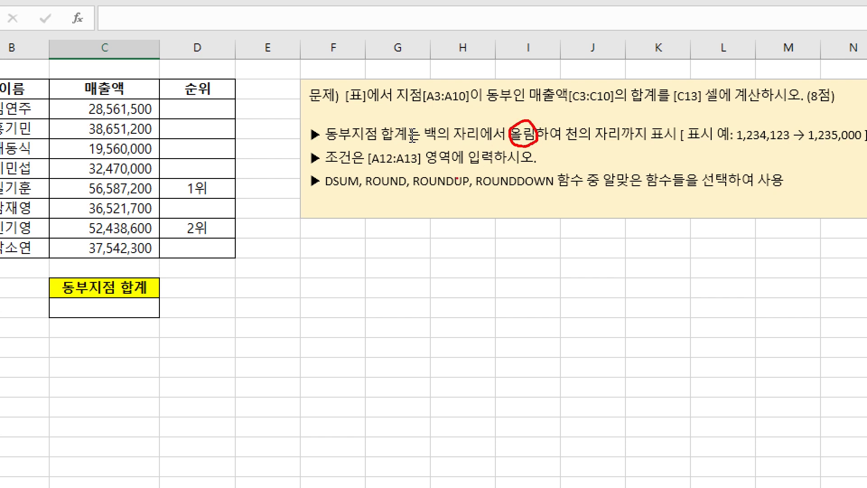
mouse_move(416, 187)
left_mouse_down()
mouse_move(471, 188)
mouse_move(453, 172)
mouse_move(470, 181)
mouse_move(465, 186)
left_mouse_up()
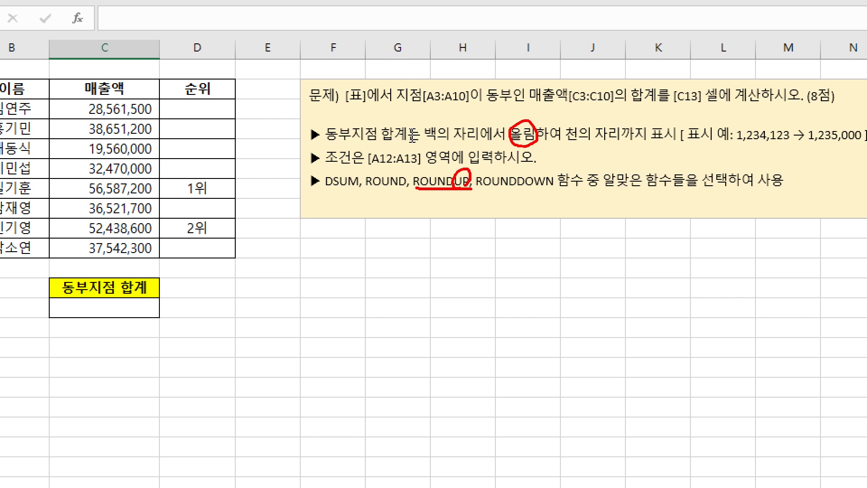
left_click_drag(519, 185, 560, 186)
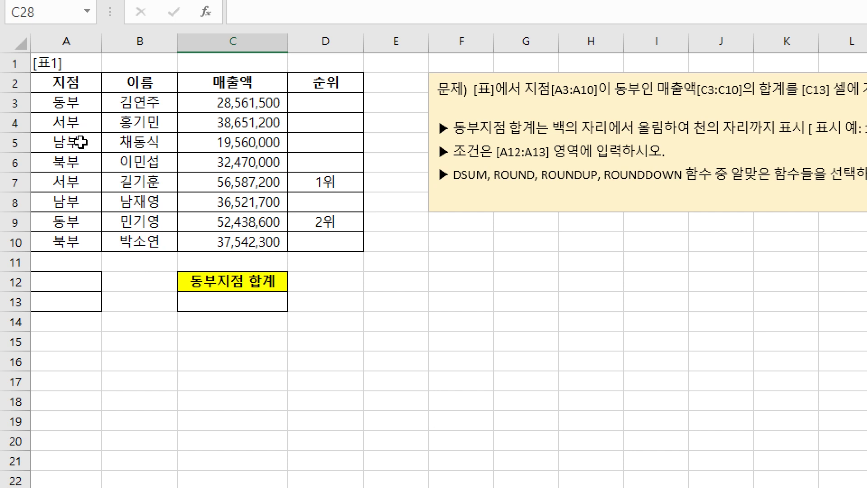
- Copy the 지점 header and 동부 entry from A2:A3 into the criteria range A12:A13
left_click_drag(75, 82, 76, 105)
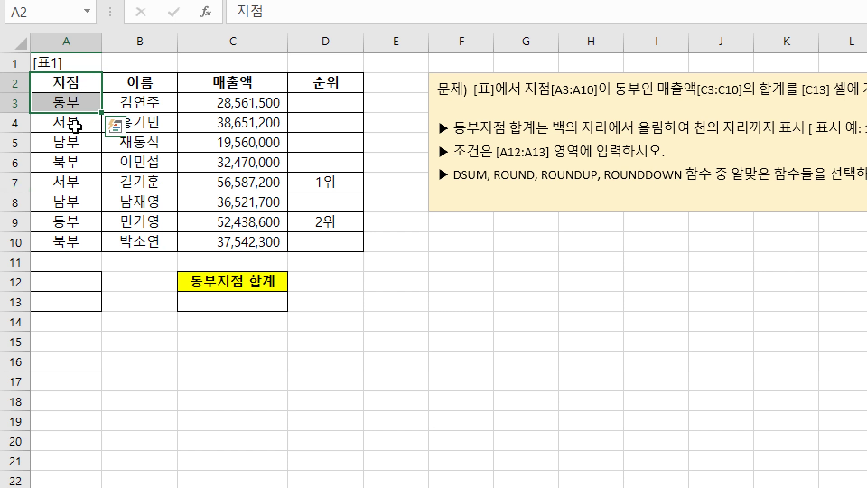
key("ctrl+c")
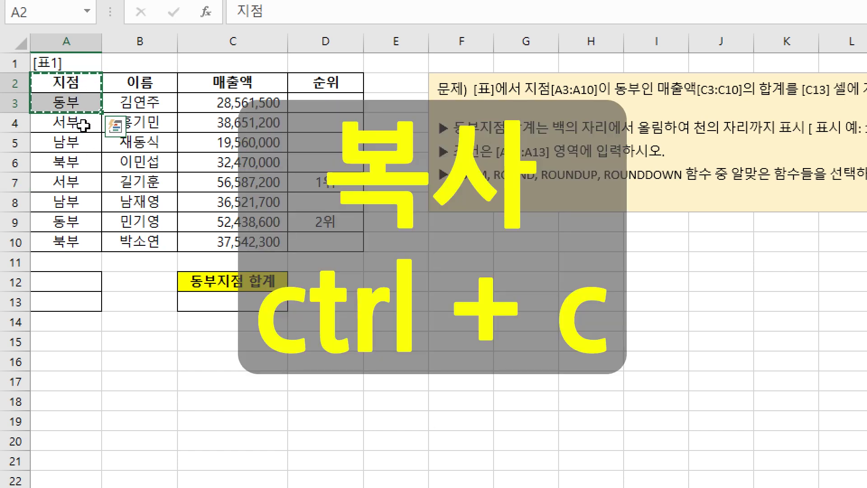
left_click(70, 282)
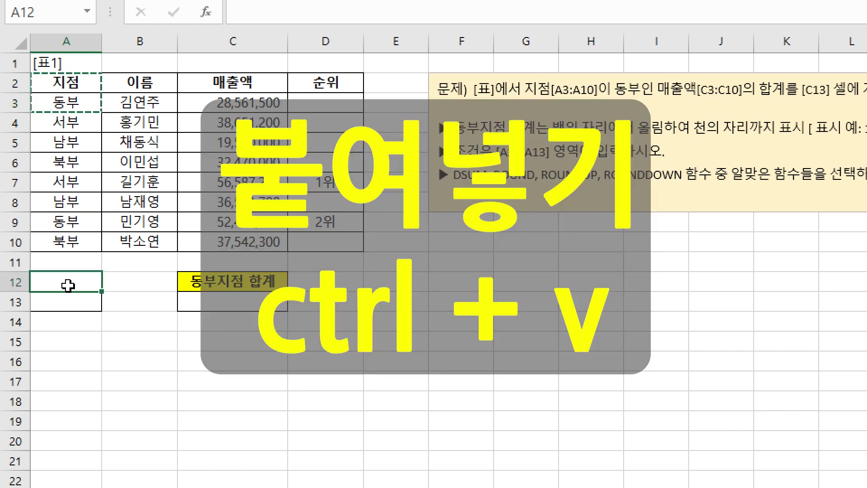
key("ctrl+v")
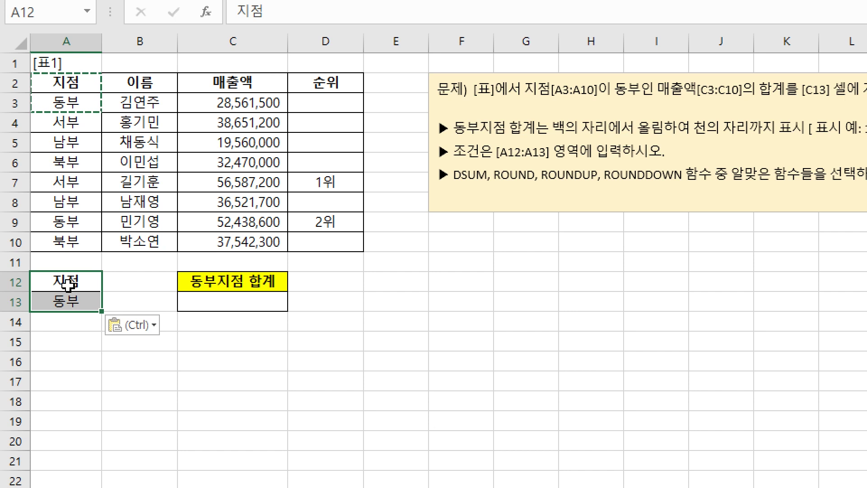
key("Escape")
- Start a DSUM formula in cell C13 and open its function arguments, keeping the source table uncovered
left_click(230, 301)
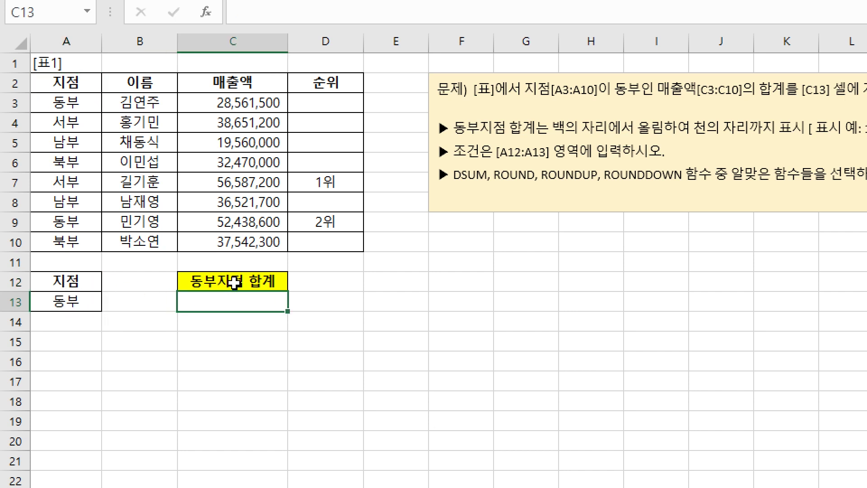
type("=")
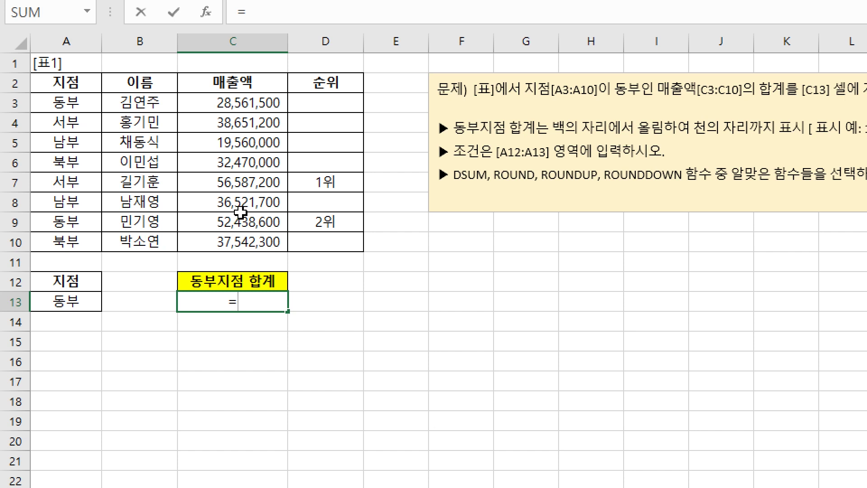
type("ds")
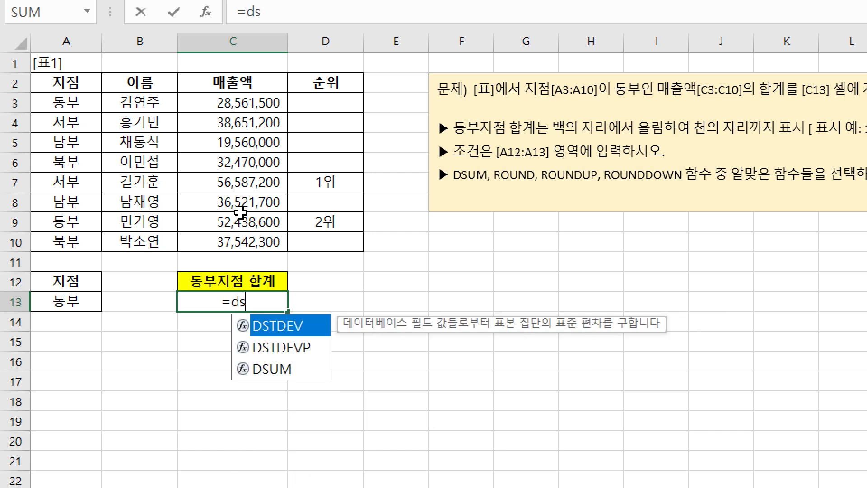
key("Down")
key("Down")
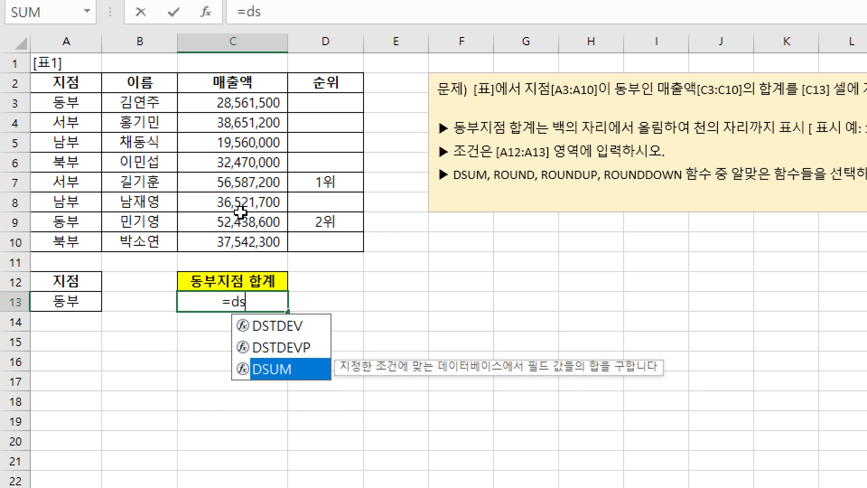
key("Tab")
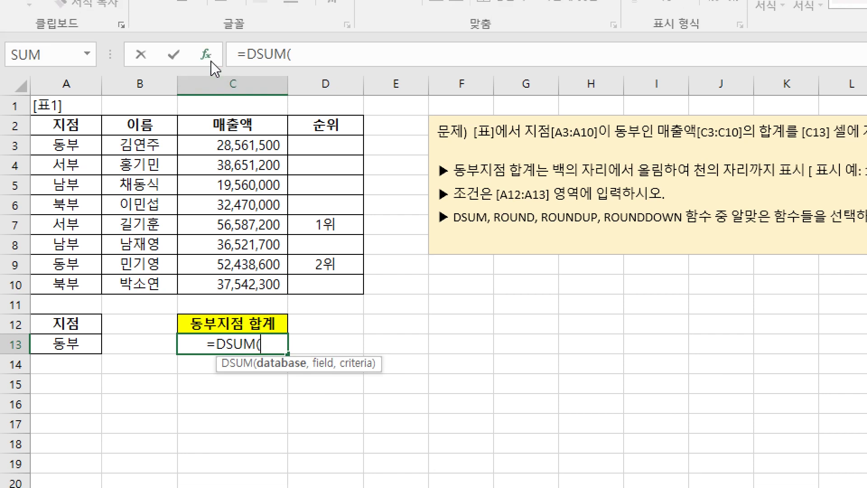
left_click(211, 62)
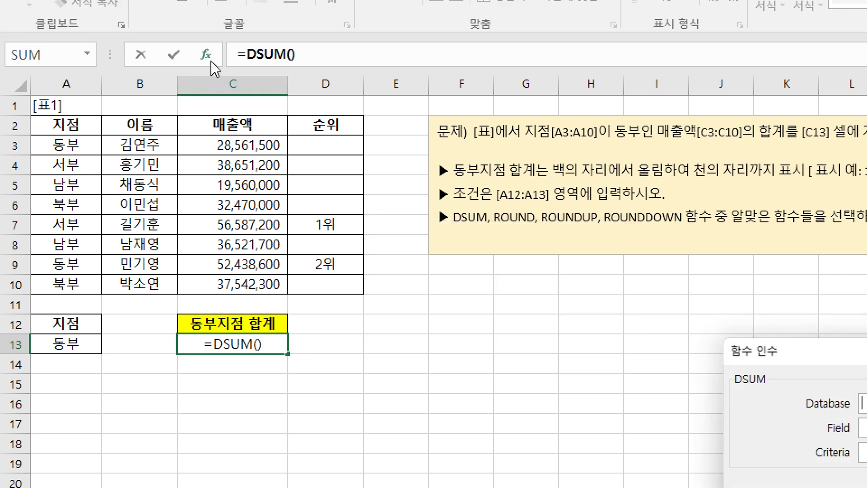
left_click_drag(762, 355, 413, 198)
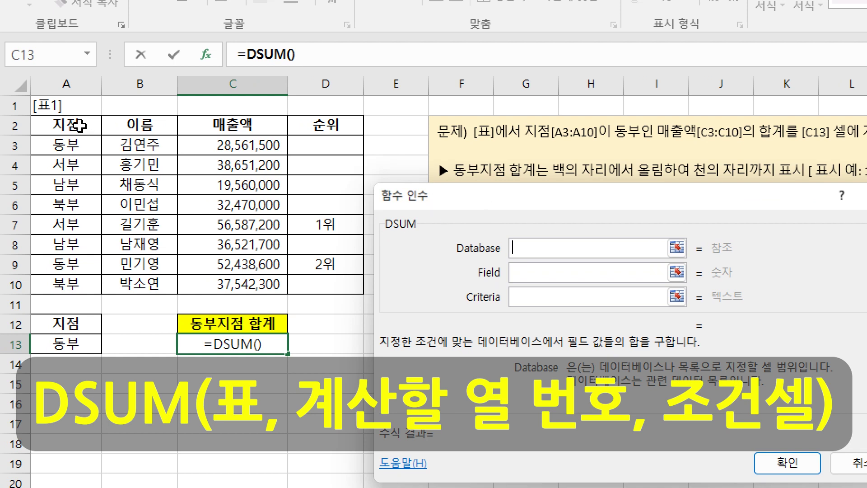
- Complete the DSUM formula with database A2:D10, field 3 and criteria A12:A13
left_click_drag(81, 127, 324, 277)
left_click(535, 273)
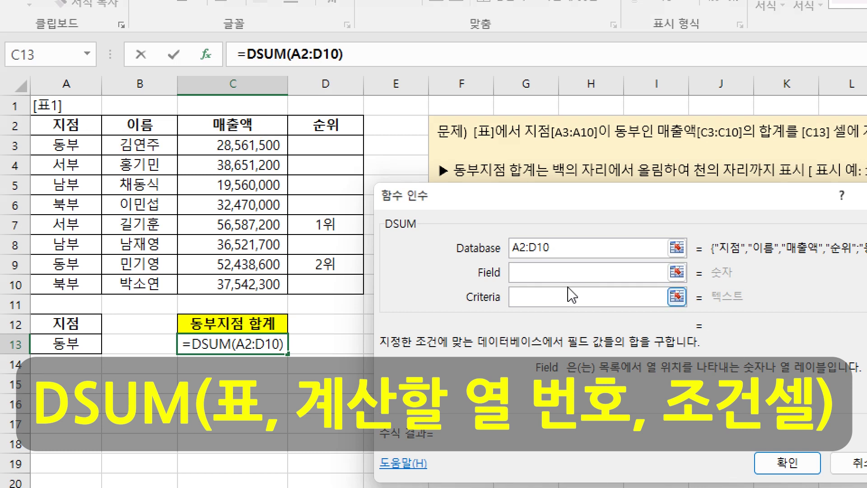
type("3")
left_click(534, 297)
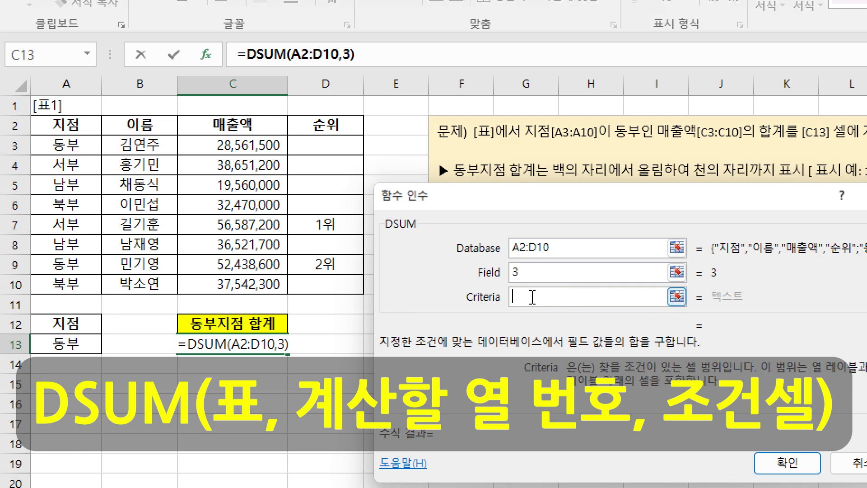
left_click_drag(69, 323, 68, 345)
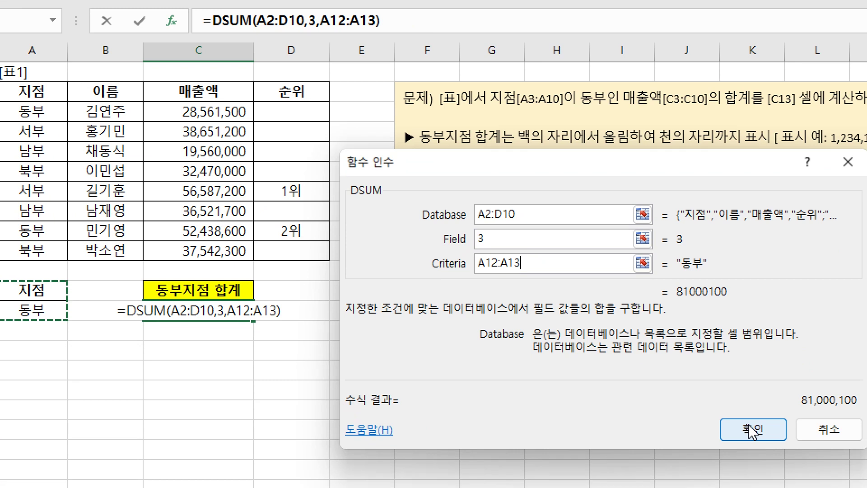
left_click(754, 425)
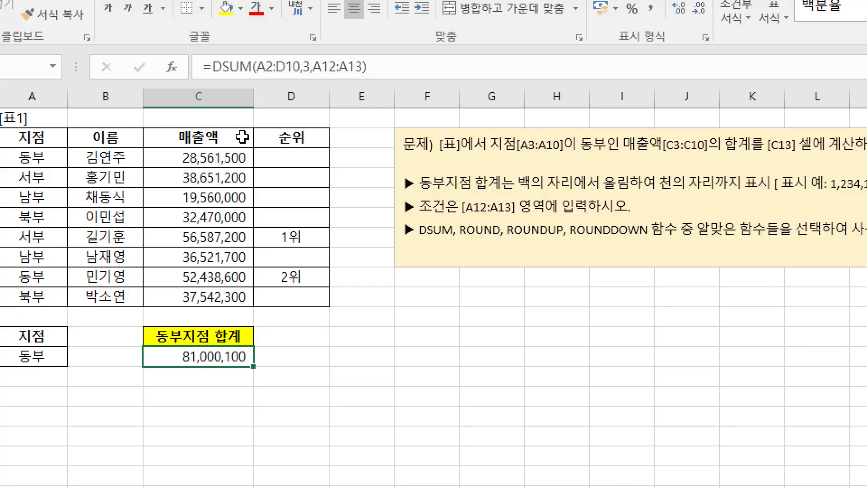
- Nest the DSUM formula in C13 inside a ROUNDUP function as its number argument
left_click(212, 67)
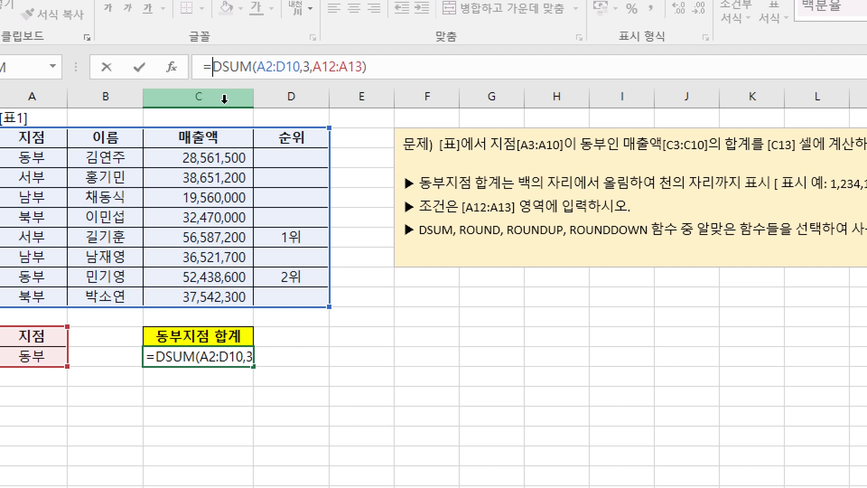
type("rou")
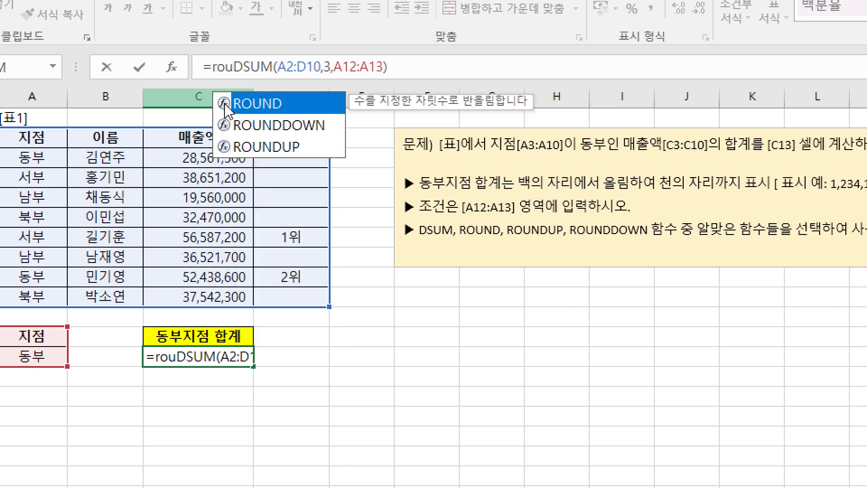
key("Down")
key("Down")
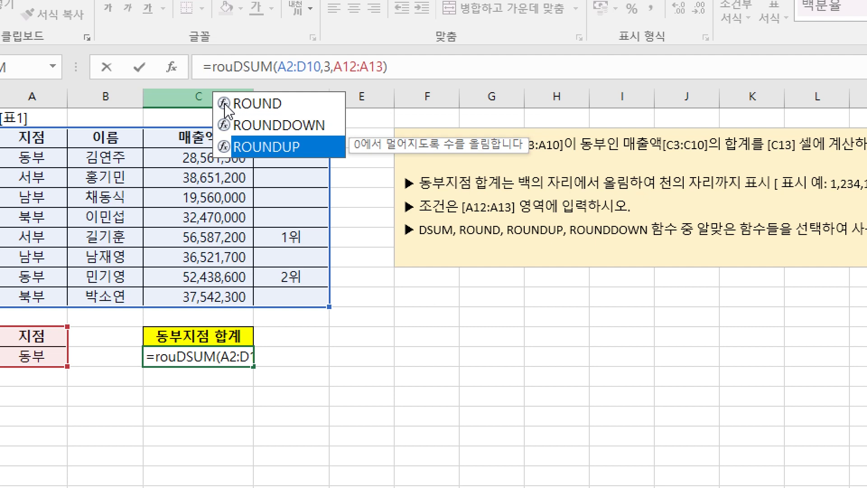
key("Tab")
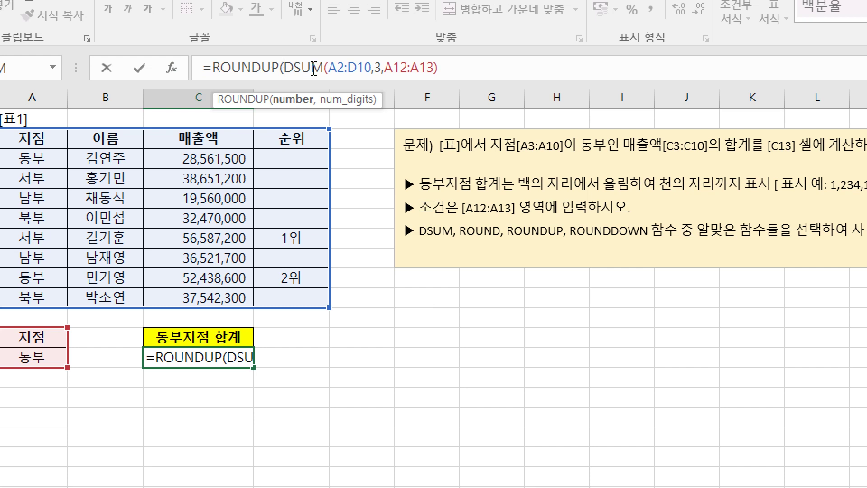
- Set ROUNDUP's Num_digits argument to -3 in the C13 formula and confirm it
left_click(255, 67)
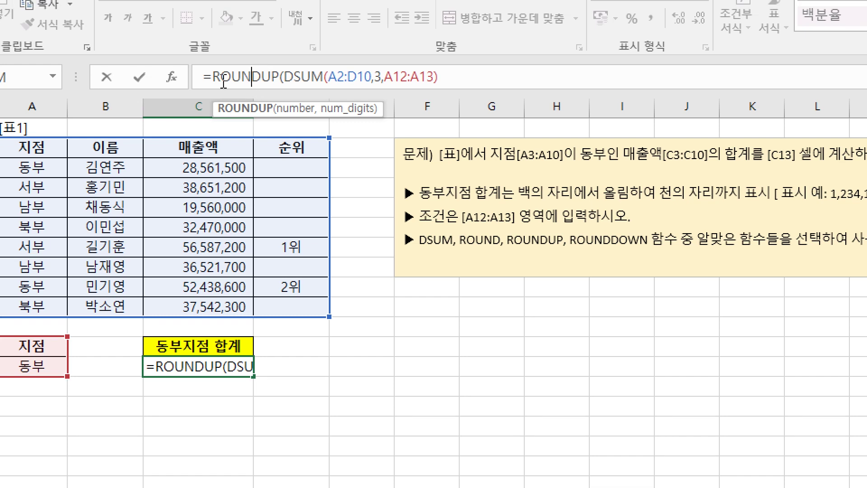
left_click(173, 81)
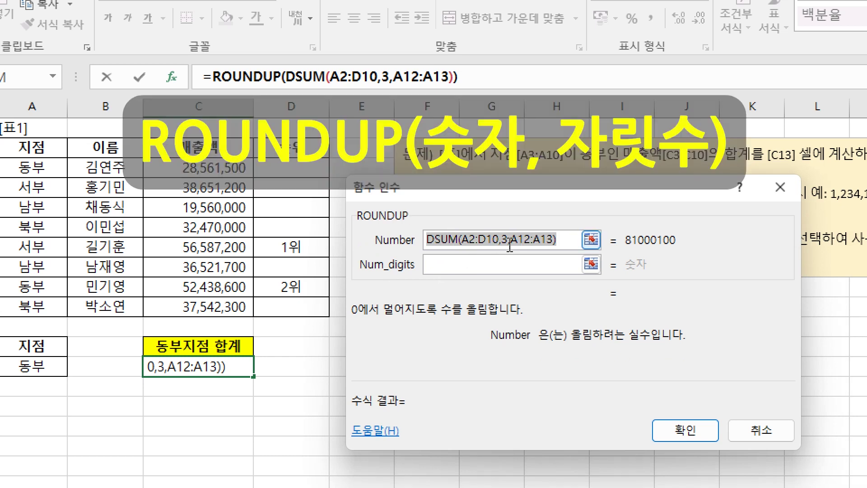
left_click(527, 260)
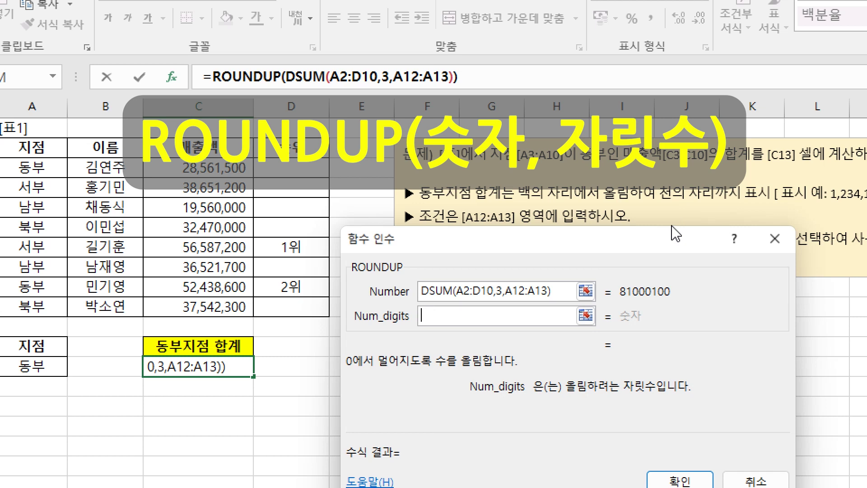
type("-")
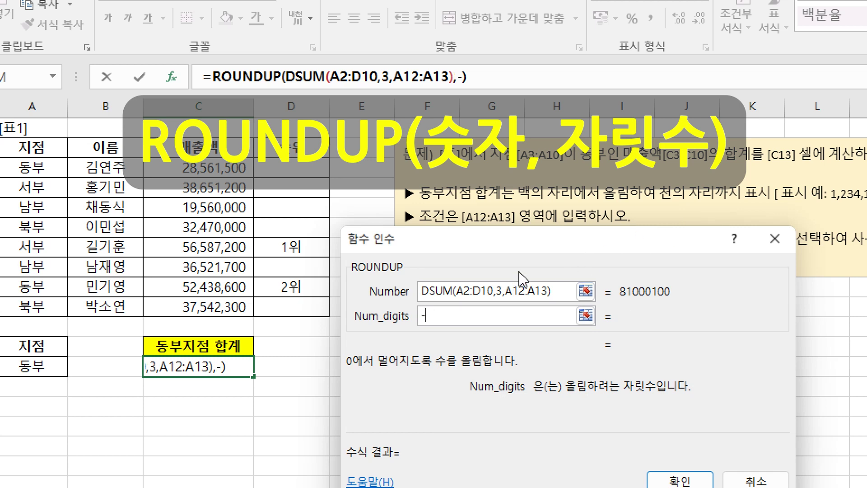
type("3")
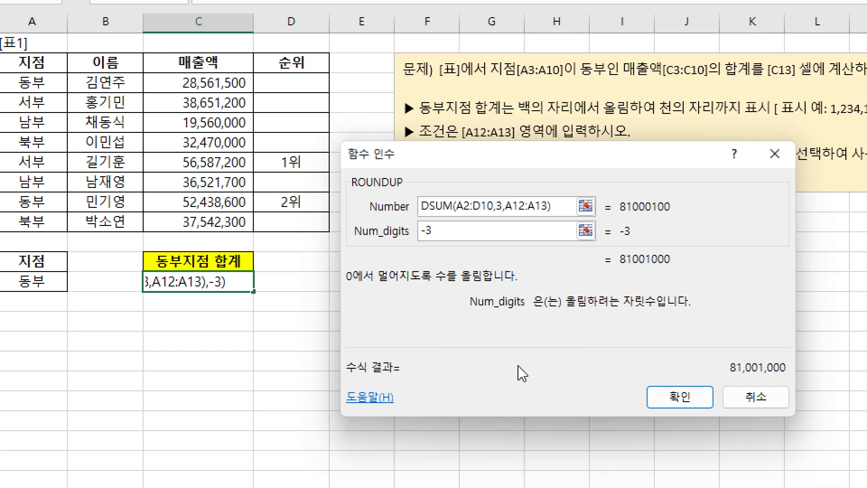
left_click(253, 58)
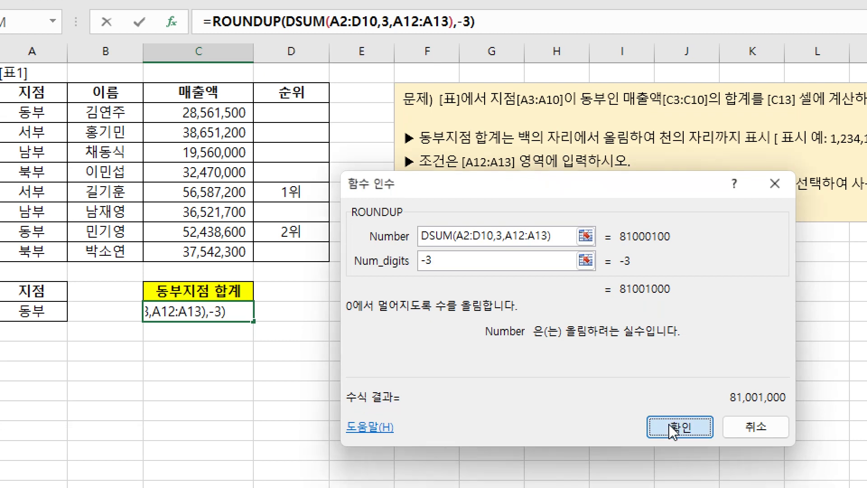
left_click(668, 460)
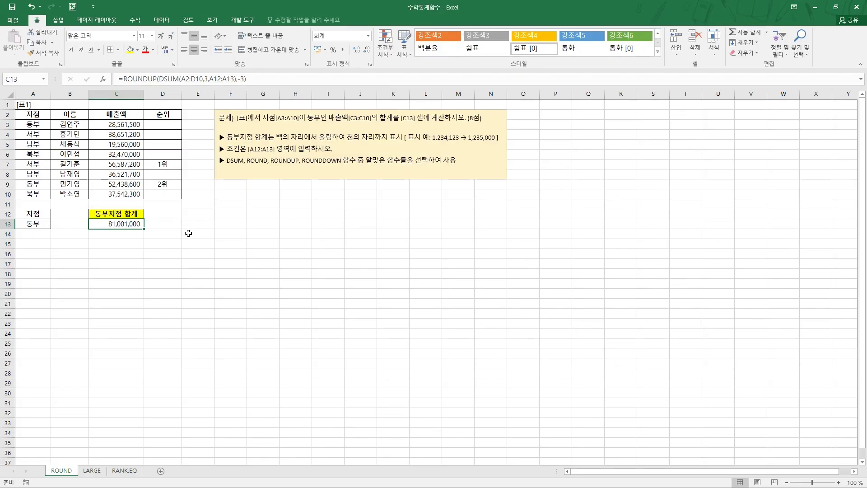
left_click(346, 333)
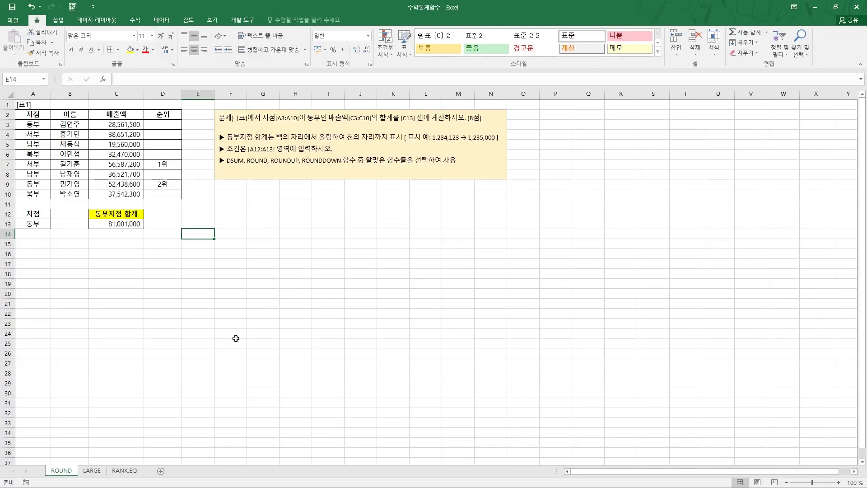
- Switch to the LARGE worksheet
left_click(92, 470)
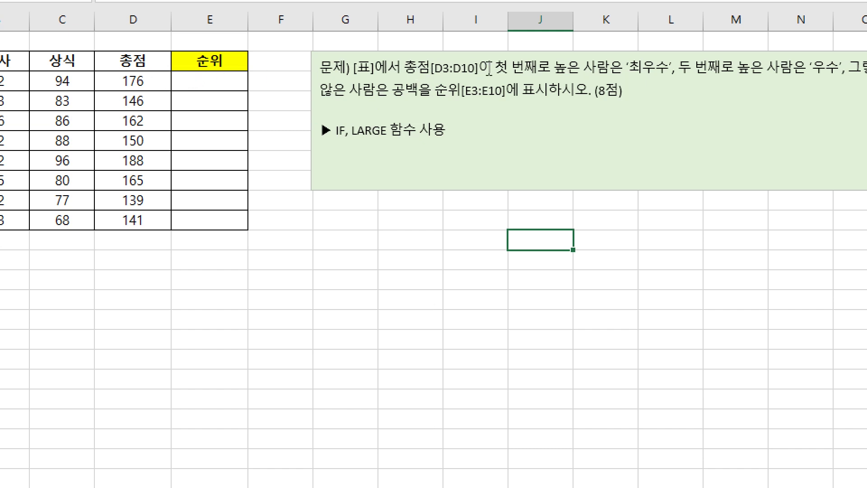
mouse_move(492, 58)
left_mouse_down()
mouse_move(555, 79)
mouse_move(726, 77)
left_mouse_up()
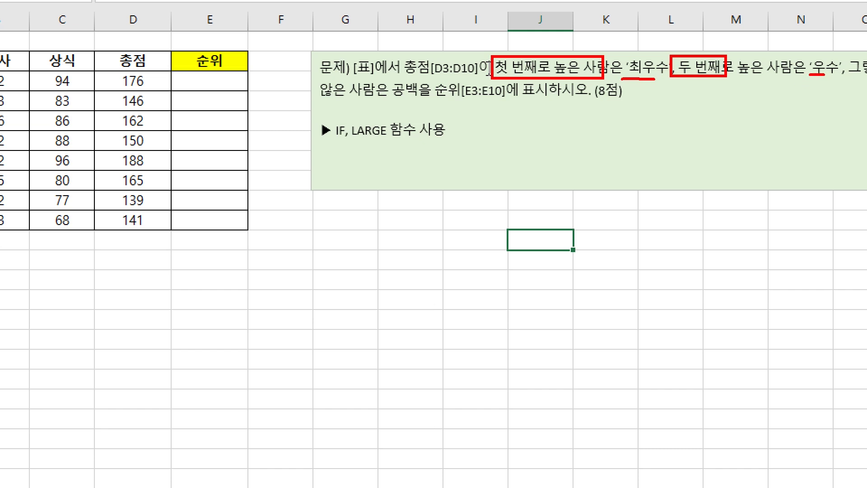
left_click_drag(389, 99, 423, 101)
left_click_drag(554, 119, 537, 141)
mouse_move(620, 124)
left_mouse_down()
mouse_move(625, 138)
mouse_move(655, 137)
left_mouse_up()
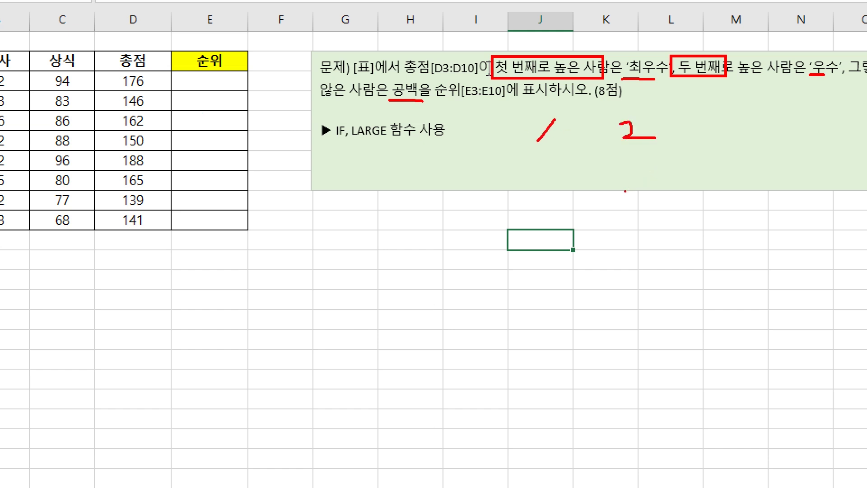
mouse_move(537, 155)
left_mouse_down()
mouse_move(545, 110)
mouse_move(554, 149)
left_mouse_up()
mouse_move(625, 148)
left_mouse_down()
mouse_move(618, 119)
mouse_move(634, 154)
left_mouse_up()
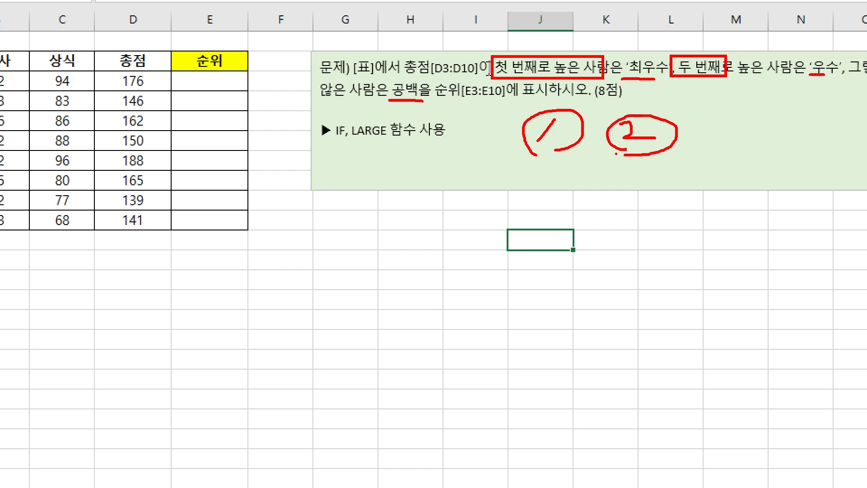
- Start an IF formula in cell E3 and open its function arguments, keeping the score table uncovered
left_click(200, 86)
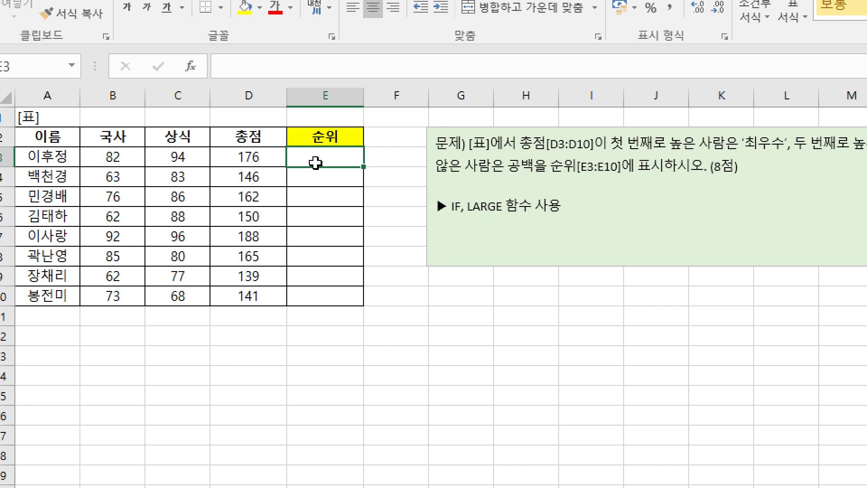
type("=")
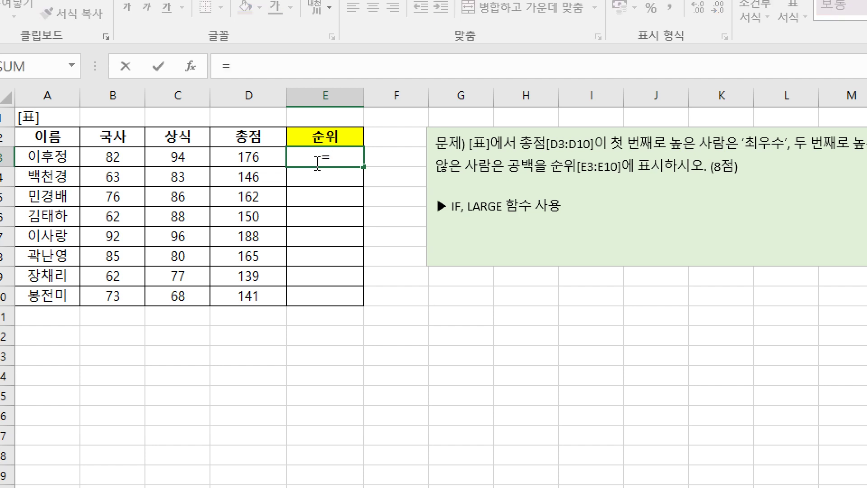
type("if")
key("Tab")
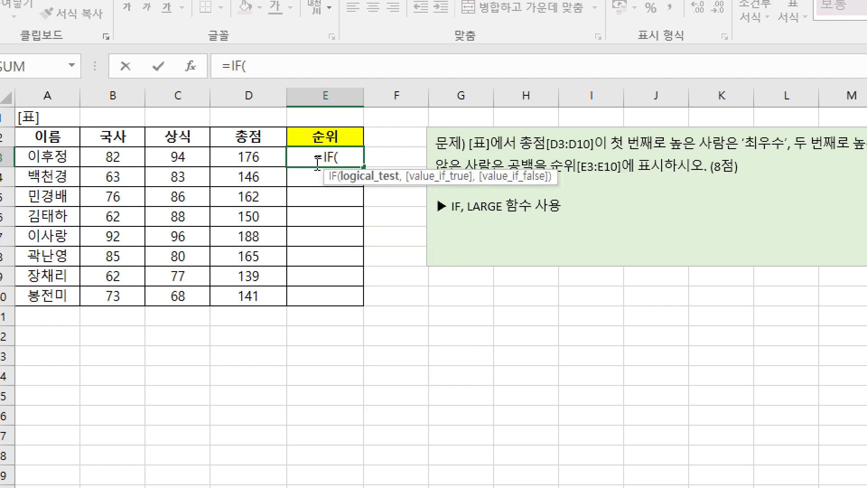
left_click(190, 67)
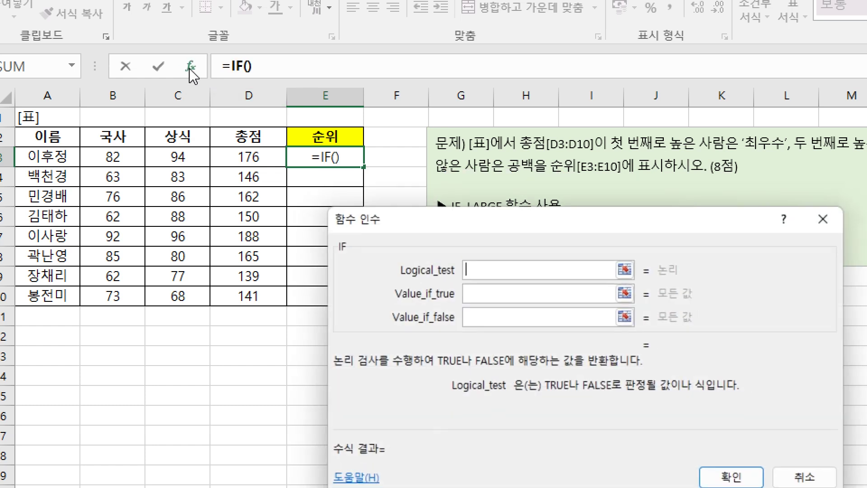
left_click_drag(438, 244, 491, 255)
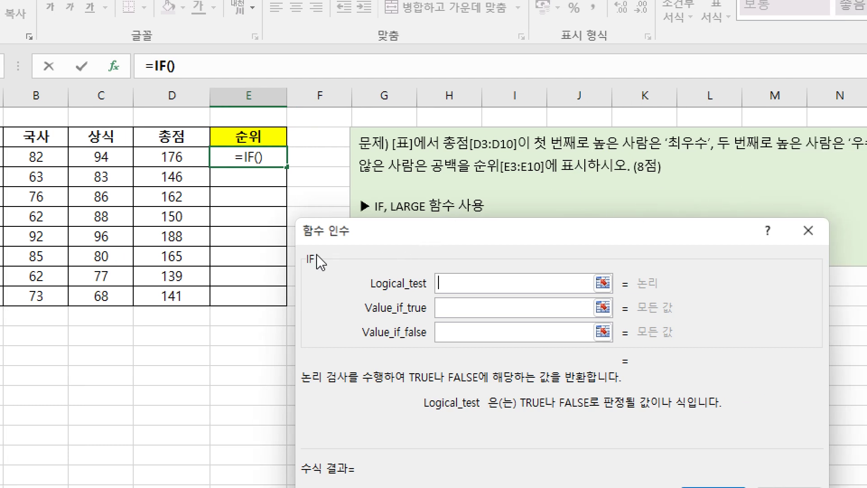
- Enter D3=large() as the logical test of the IF function
left_click(185, 158)
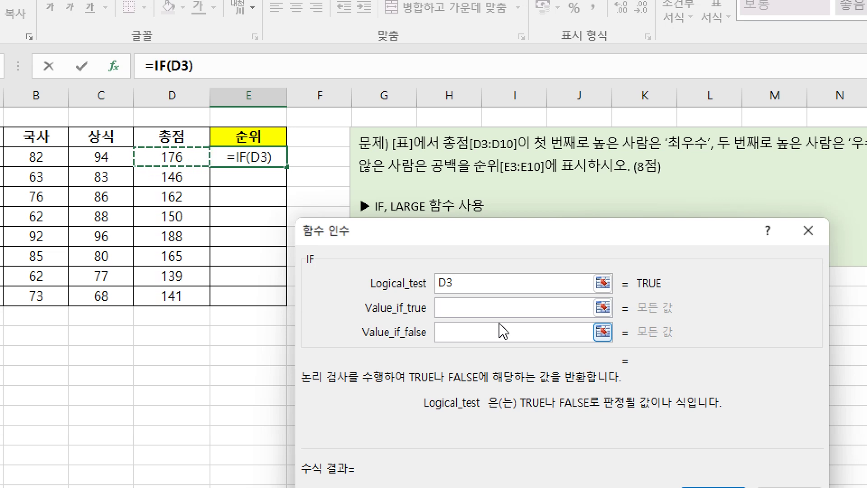
type("=")
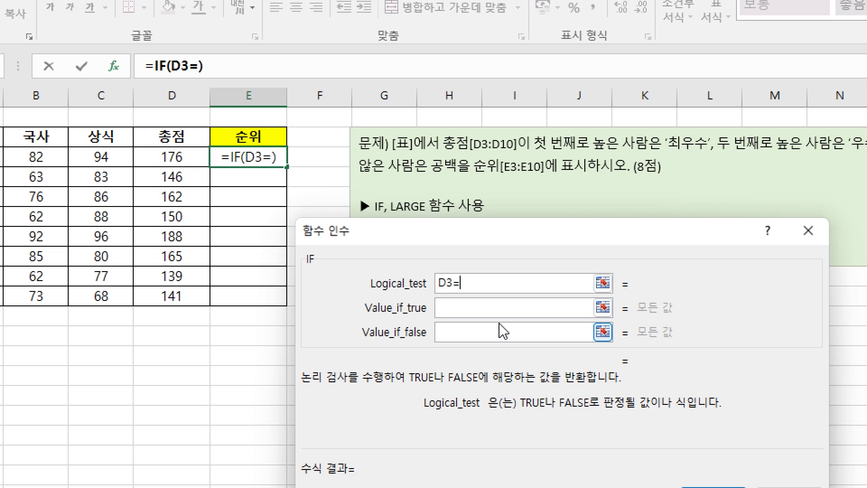
type("la")
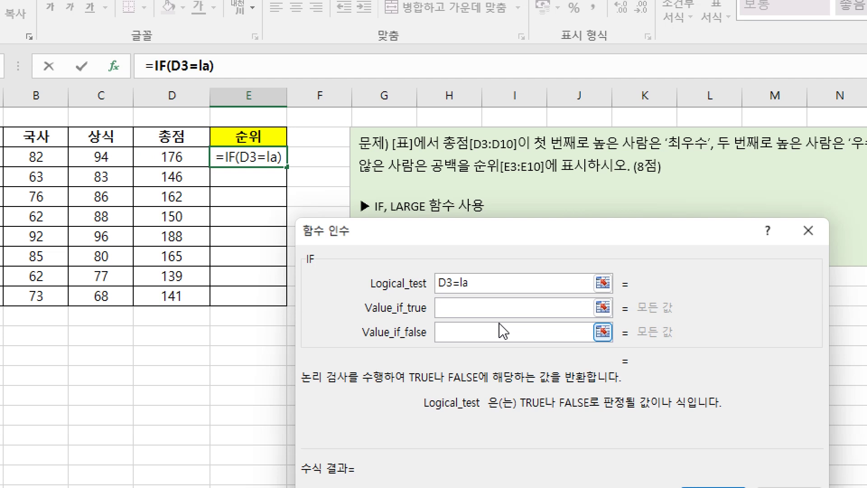
type("rge()")
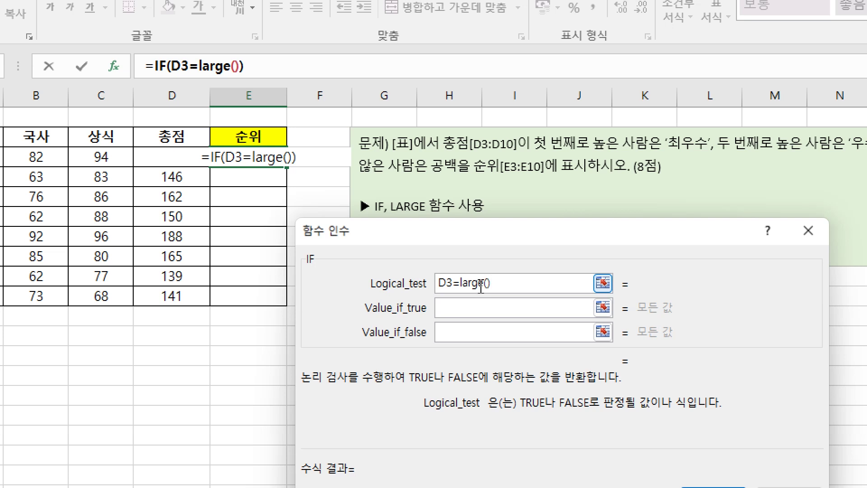
- Set the IF function's Value_if_true argument to "최우수"
left_click(478, 305)
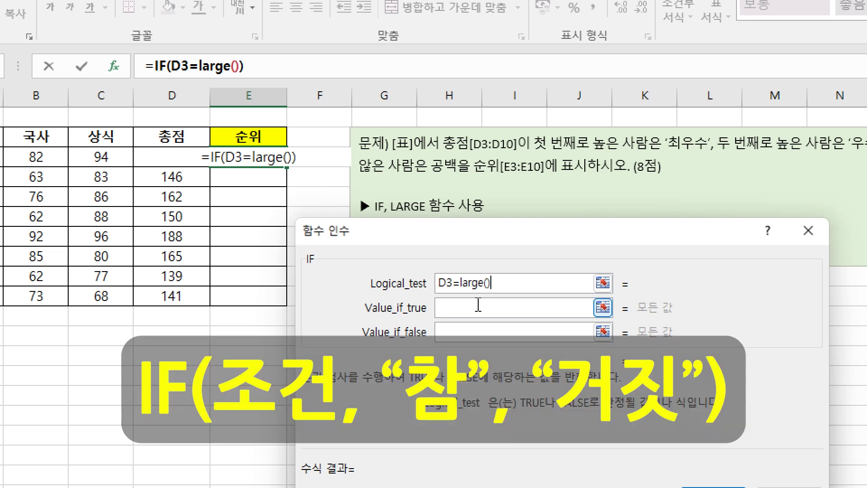
left_click(479, 304)
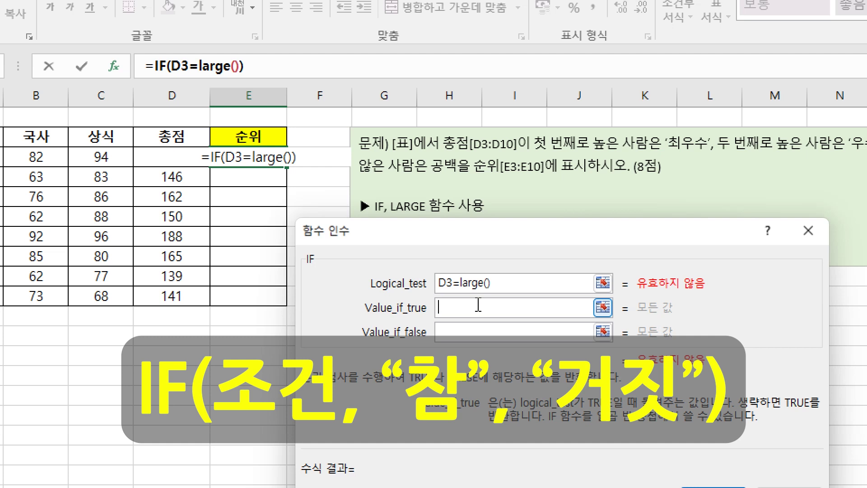
type("\"")
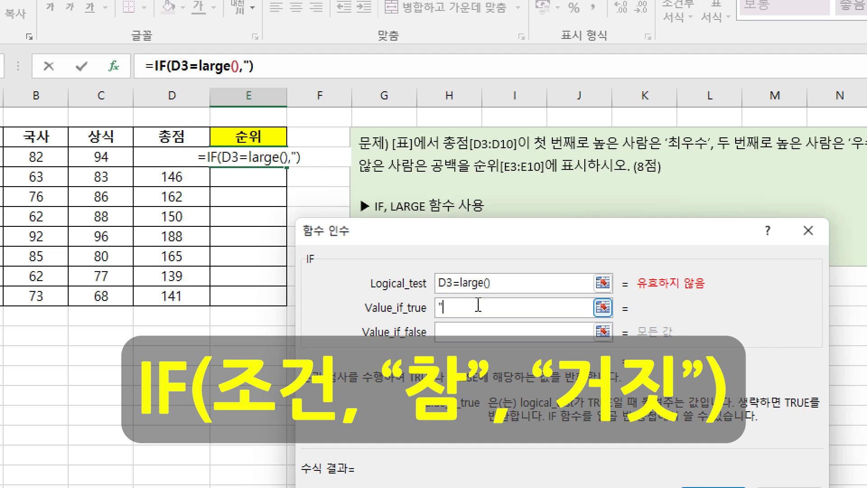
type("최웃")
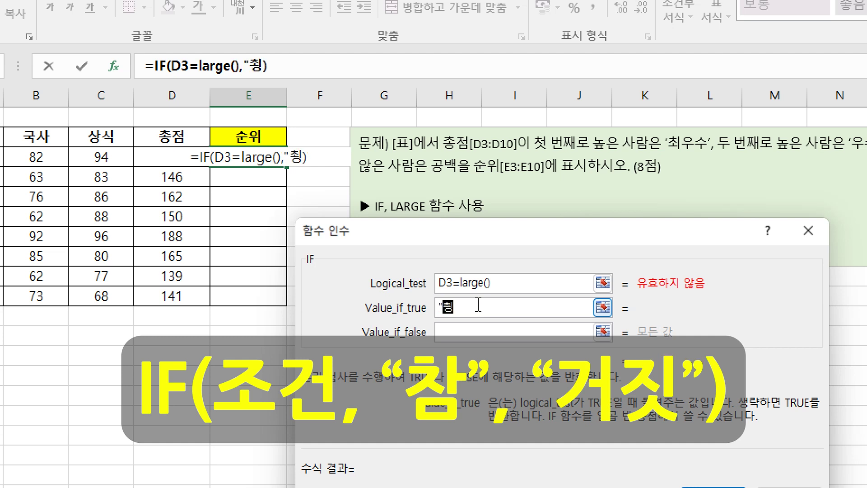
type("수\"")
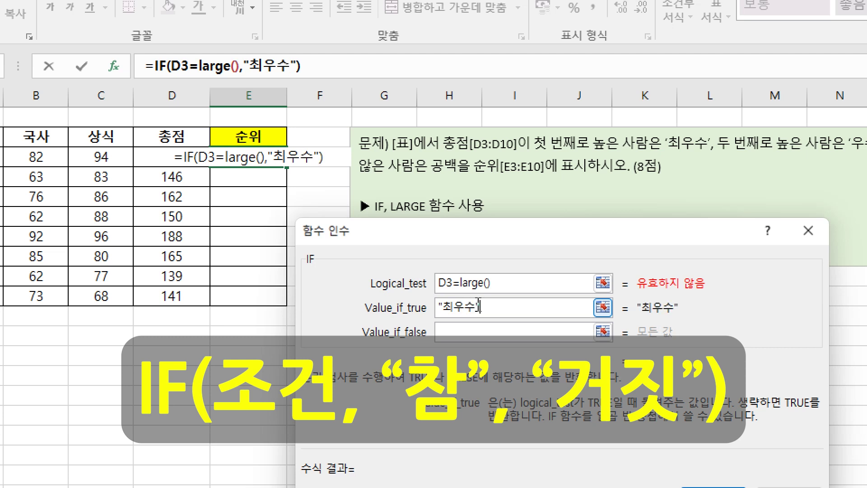
left_click(484, 329)
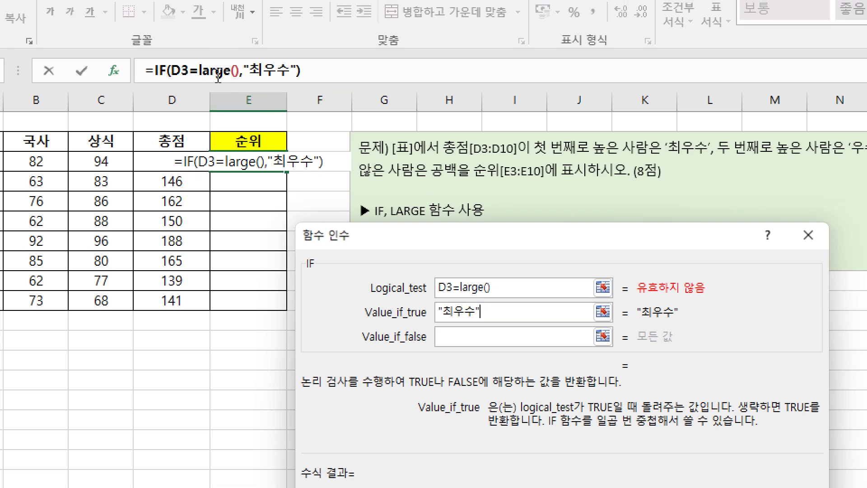
- Open the arguments of the nested LARGE function and set Array to D3:D10 and K to 1
left_click(218, 71)
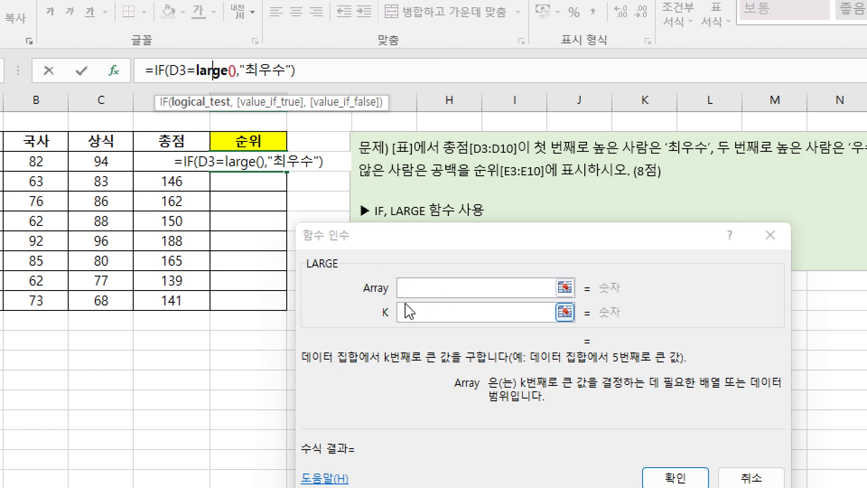
left_click(409, 290)
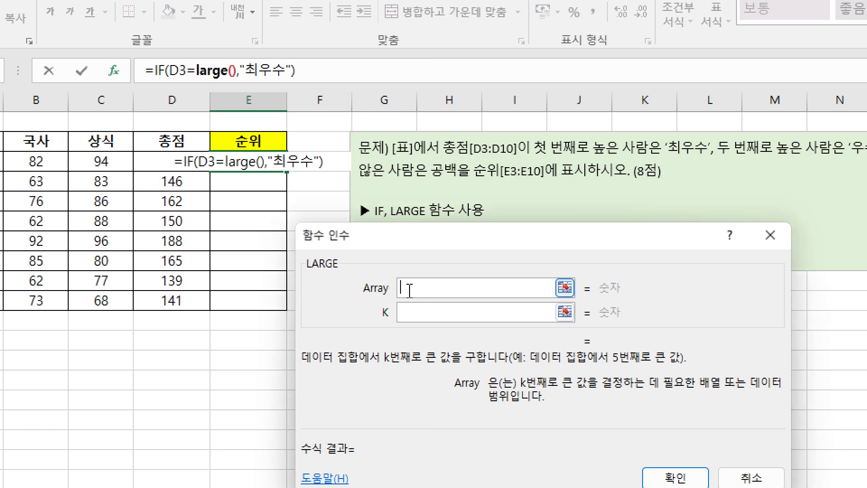
left_click(147, 160)
left_click_drag(146, 160, 151, 303)
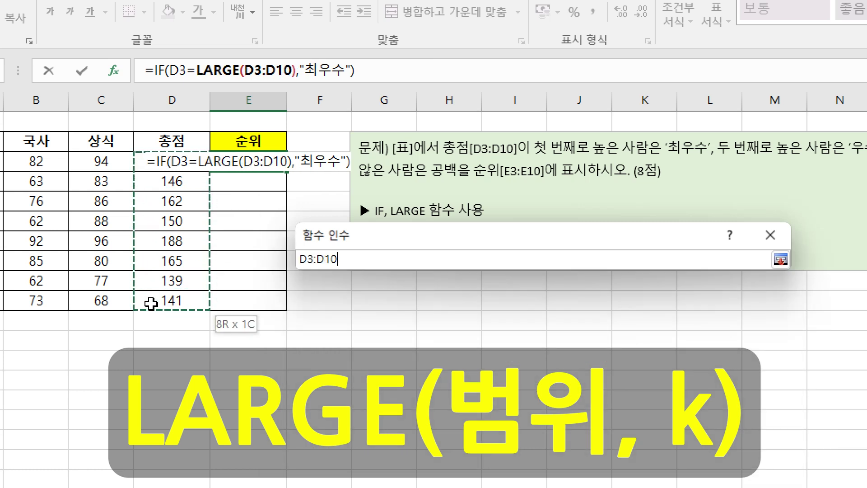
left_click(426, 313)
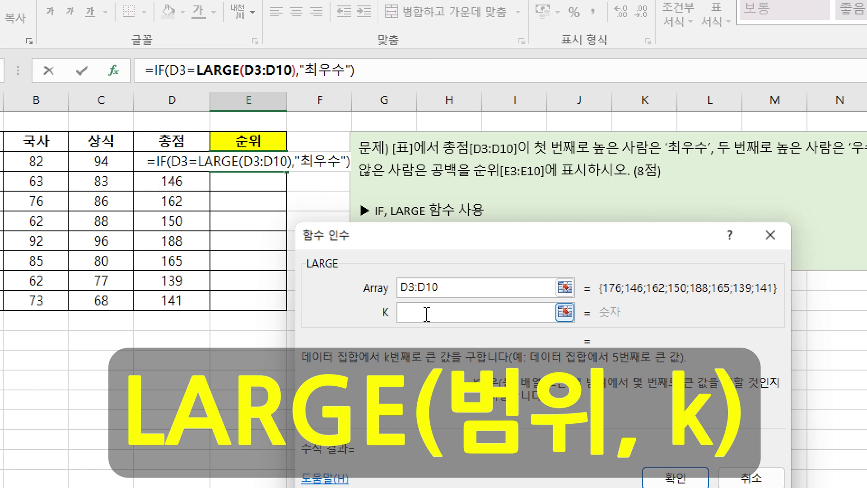
type("1")
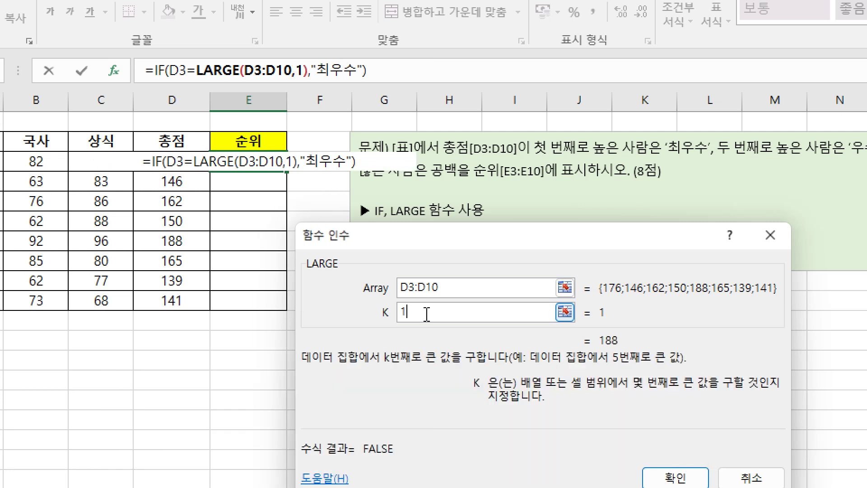
- Make the LARGE function's Array range absolute as $D$3:$D$10
left_click_drag(446, 287, 395, 295)
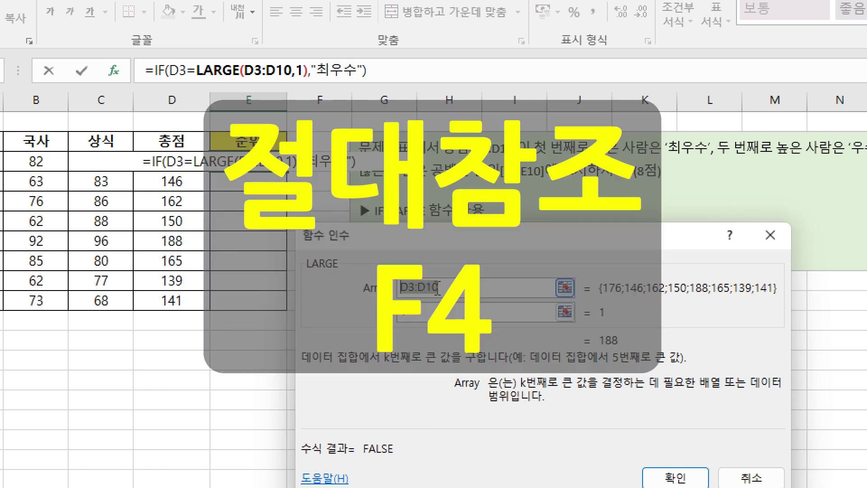
key("F4")
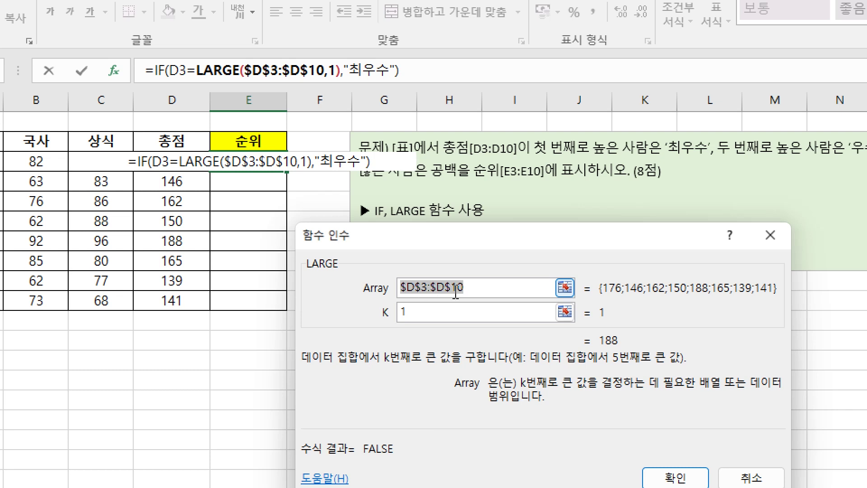
left_click(437, 314)
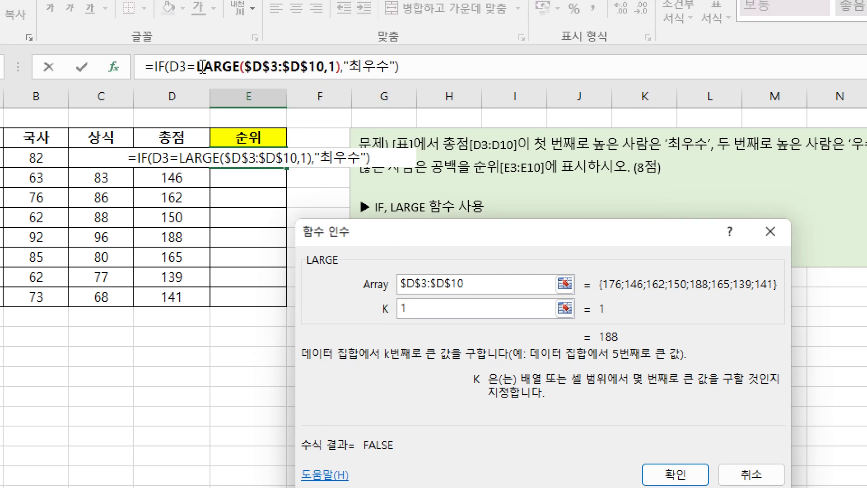
- Nest if() as the outer IF function's Value_if_false argument and open the arguments of the nested IF
left_click(159, 67)
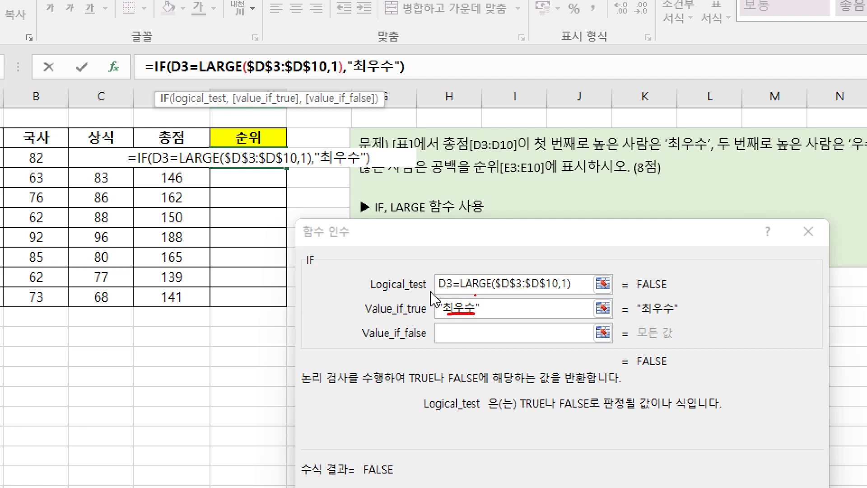
left_click(486, 333)
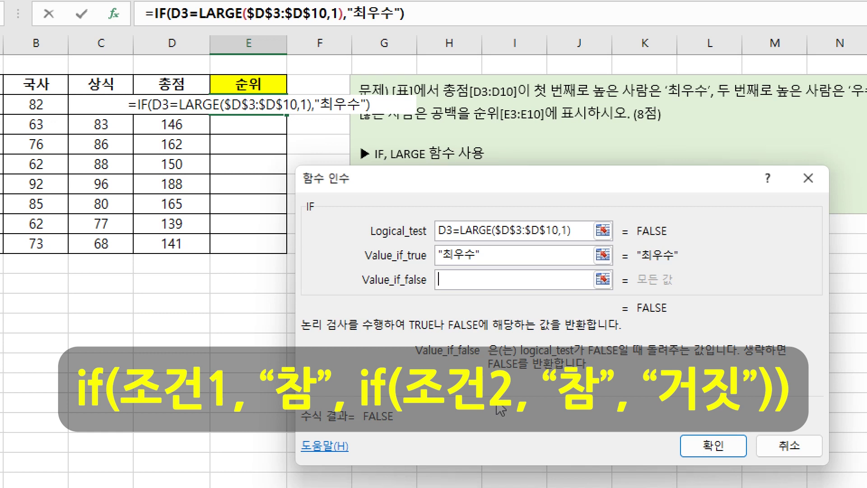
type("if()")
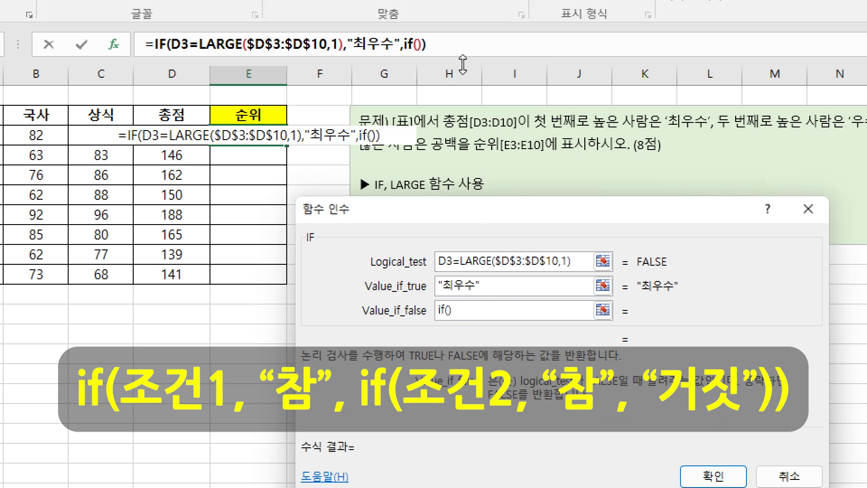
left_click(415, 46)
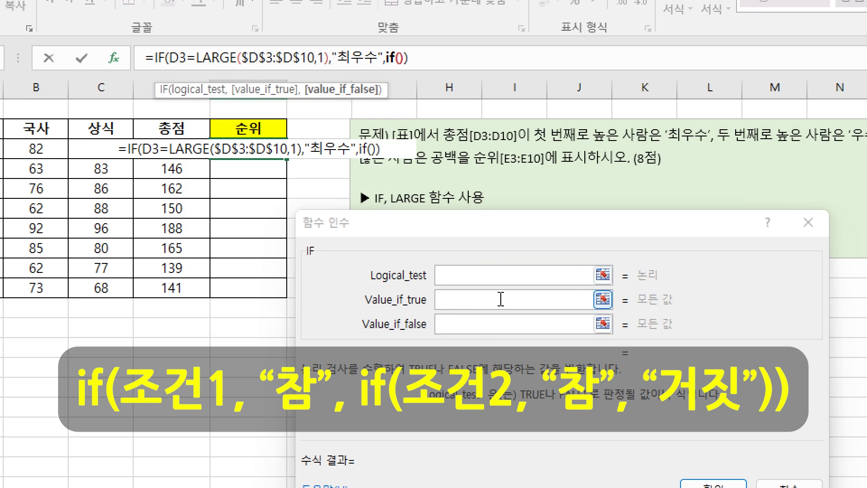
left_click_drag(445, 229, 445, 195)
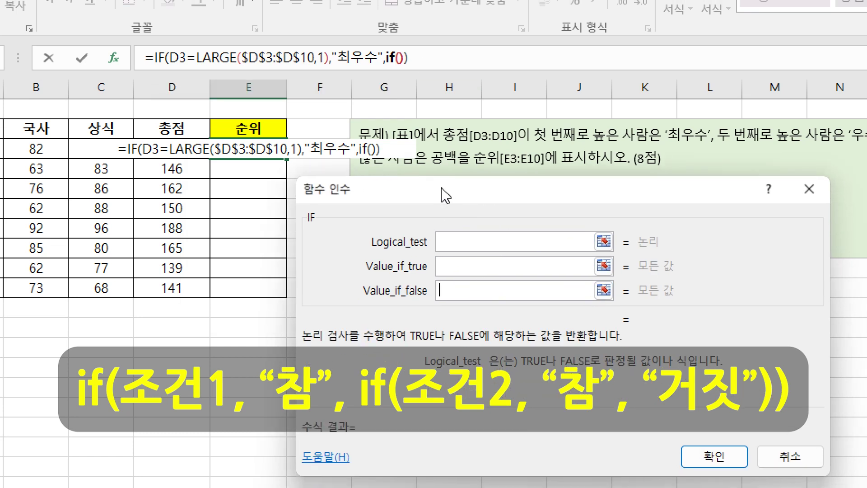
- Copy the outer IF's logical test D3=LARGE($D$3:$D$10,1) into the nested IF's Logical_test argument
left_click(447, 240)
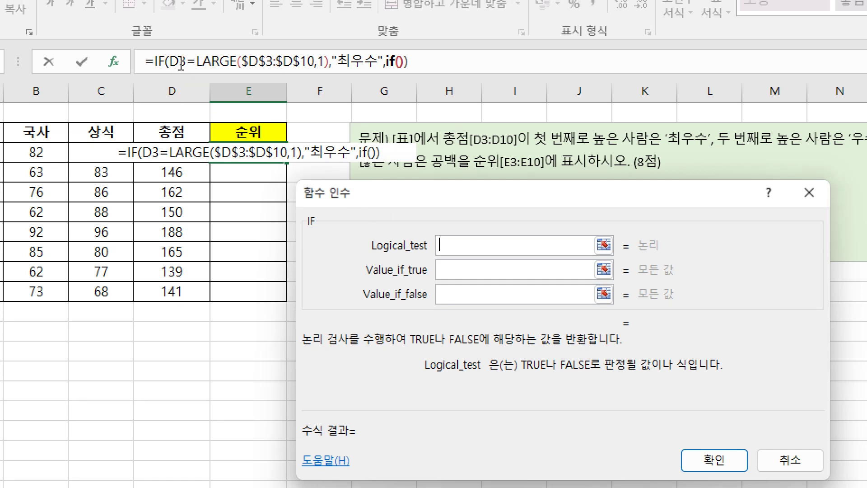
left_click_drag(172, 61, 329, 63)
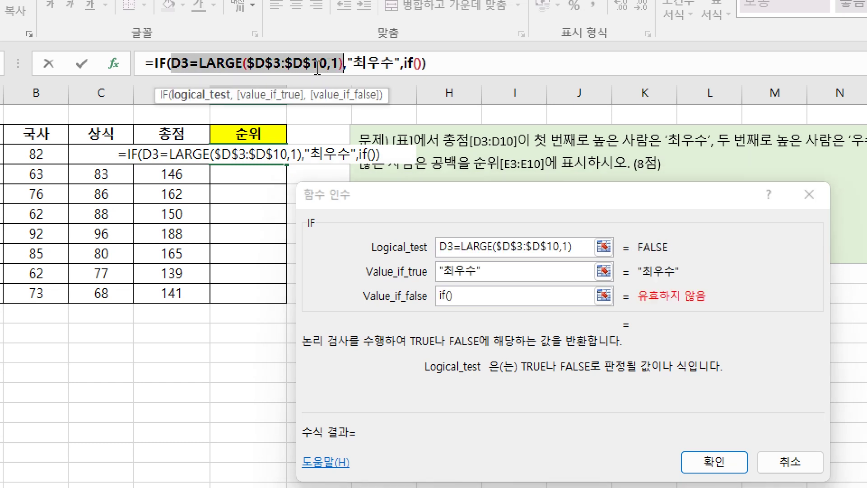
key("ctrl+c")
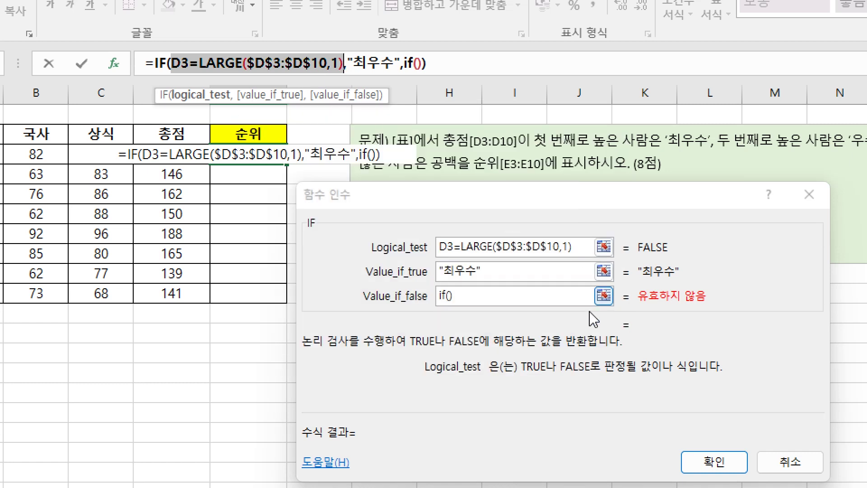
left_click(417, 62)
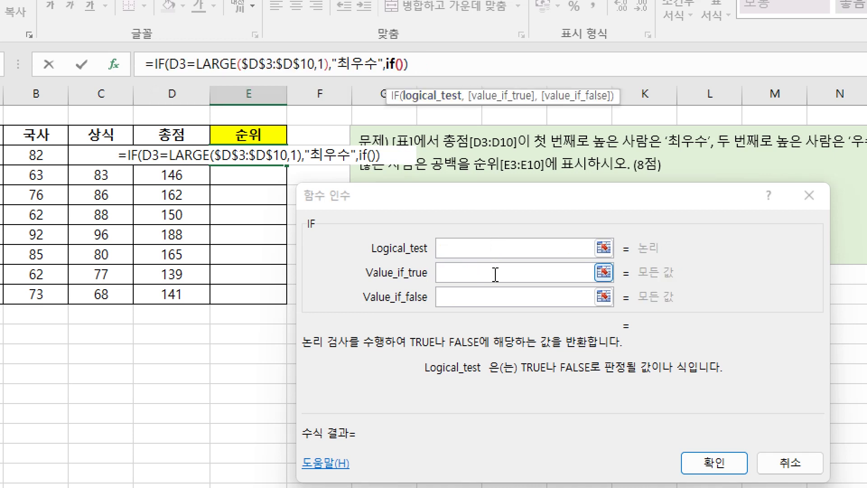
left_click(481, 249)
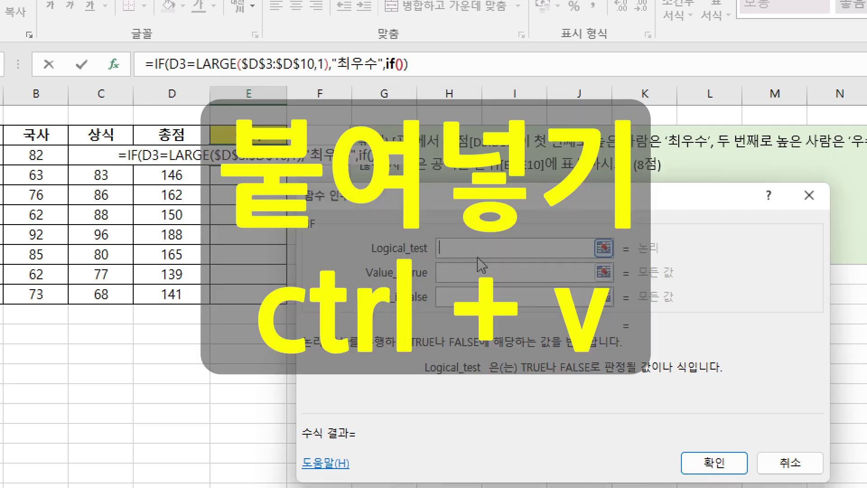
key("ctrl+v")
- Change the LARGE function's K value in the nested IF's logical test to 2
left_click(483, 272)
left_click(474, 250)
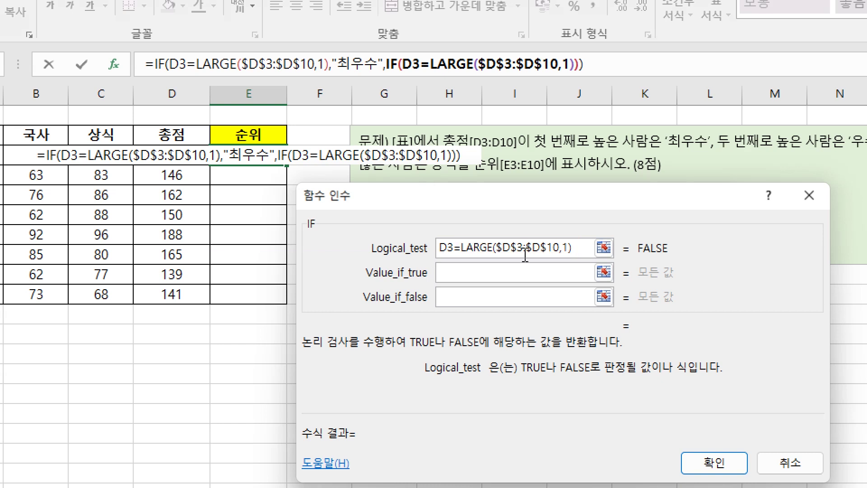
left_click(563, 248)
key("Delete")
type("2")
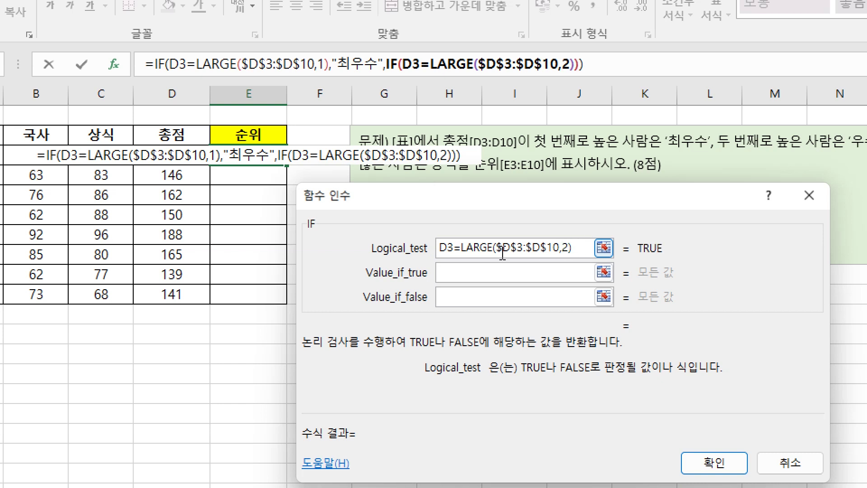
left_click_drag(463, 251, 578, 249)
left_click(577, 250)
- Set the nested IF's Value_if_true to "우수" and its Value_if_false to an empty string ""
left_click(495, 270)
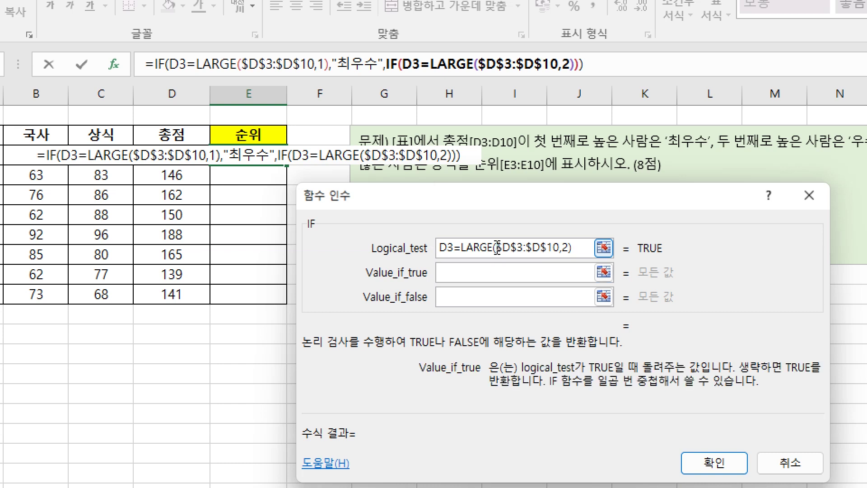
type("\"우")
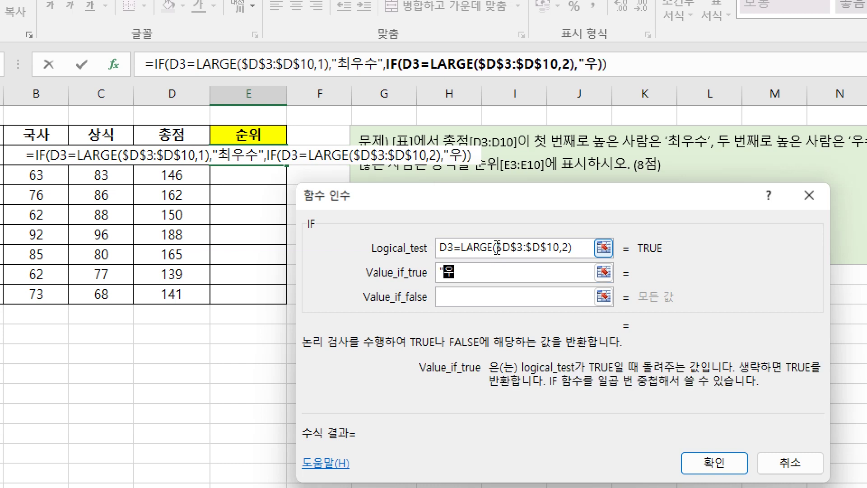
type("수\"")
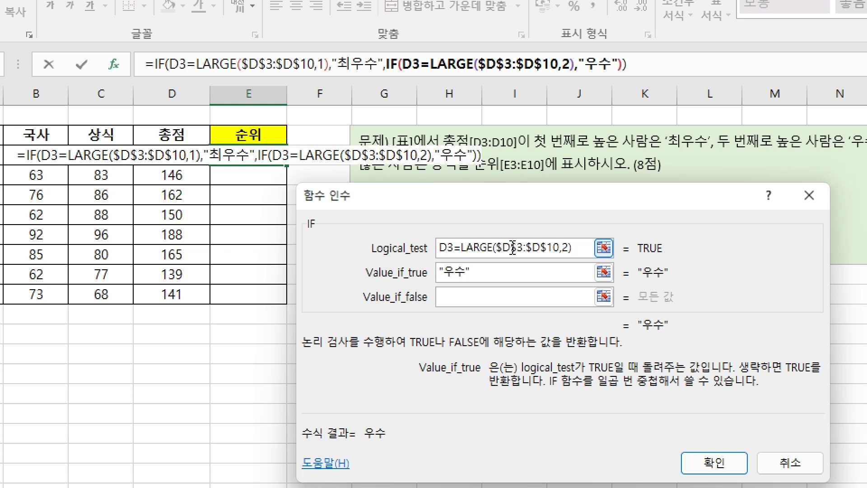
left_click(494, 296)
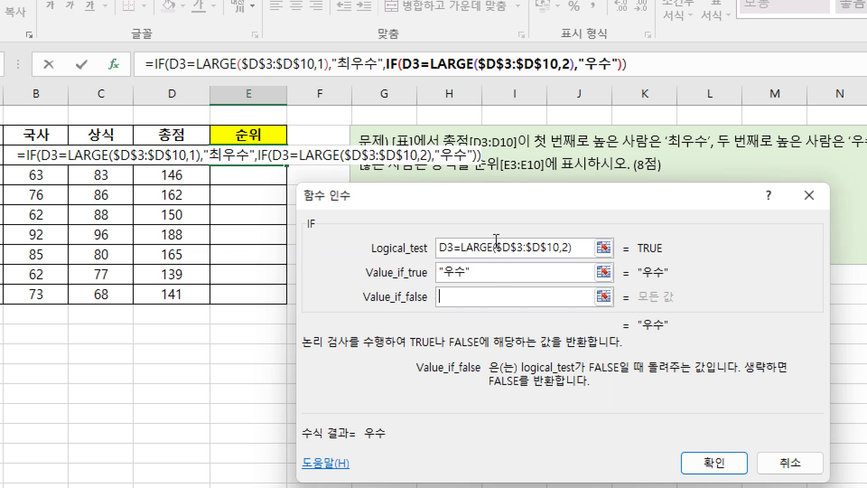
type("\"\"")
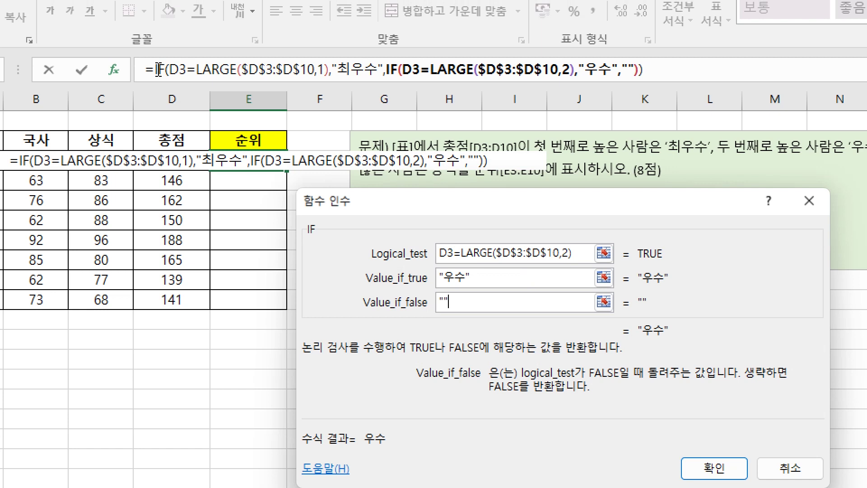
- Return to the outer IF's arguments, apply the formula in E3 and fill it down through E10
left_click(158, 70)
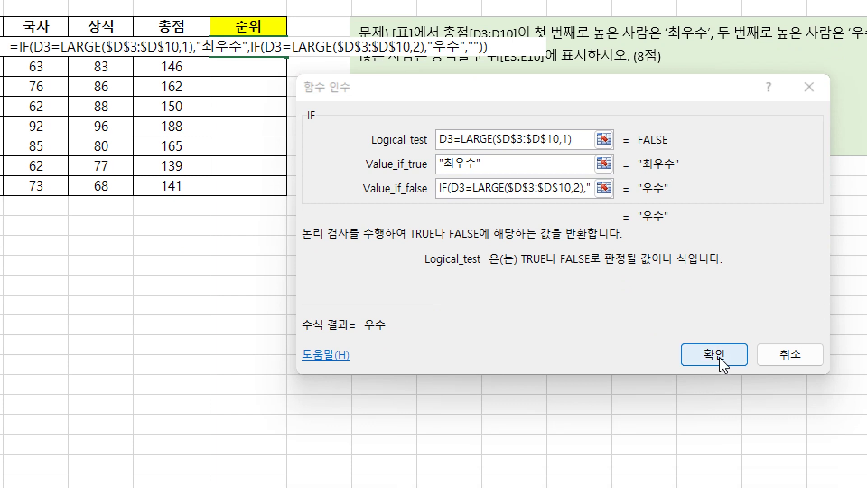
left_click(719, 360)
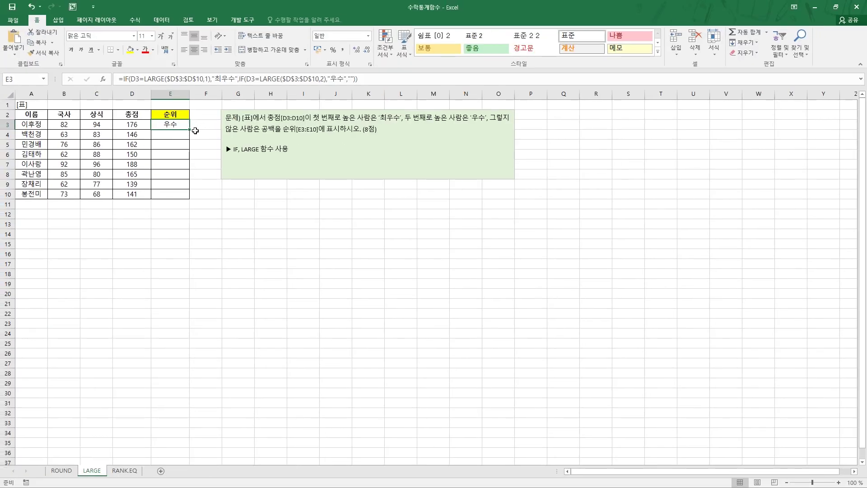
left_click_drag(190, 129, 190, 195)
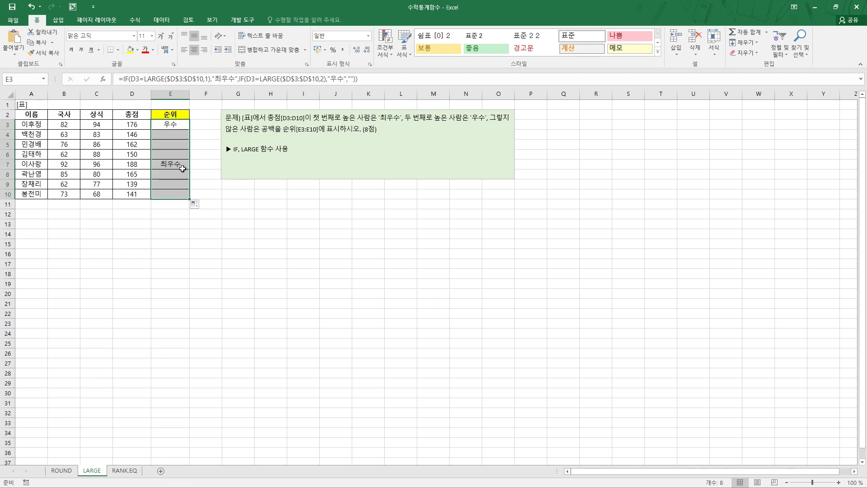
left_click_drag(30, 126, 171, 125)
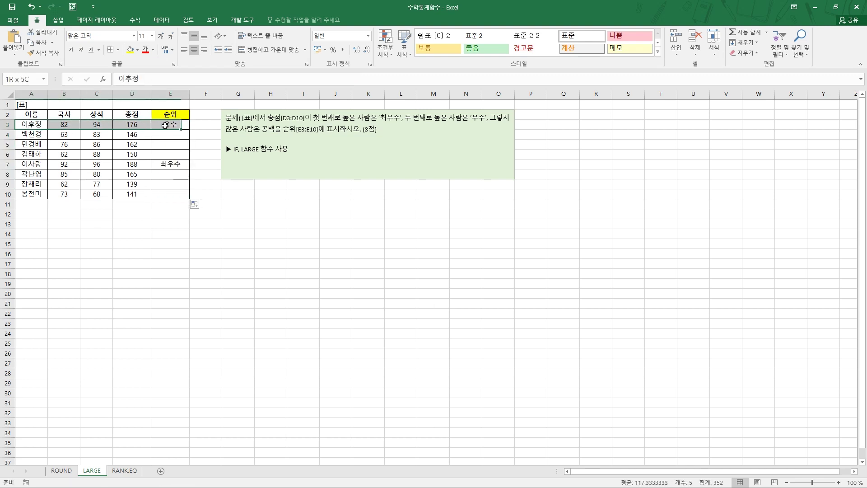
left_click_drag(36, 164, 170, 165)
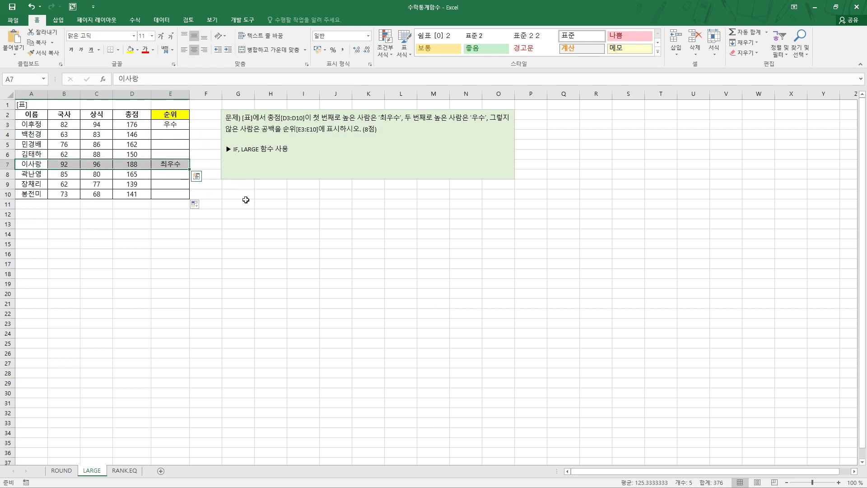
left_click(256, 210)
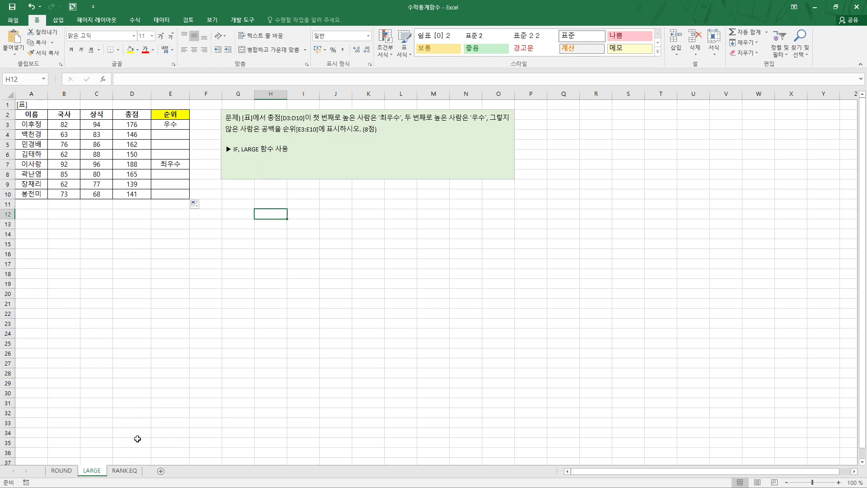
- Switch to the RANK.EQ worksheet and mark the 신청인원 순위 range J5:J12 for inspection
left_click(126, 471)
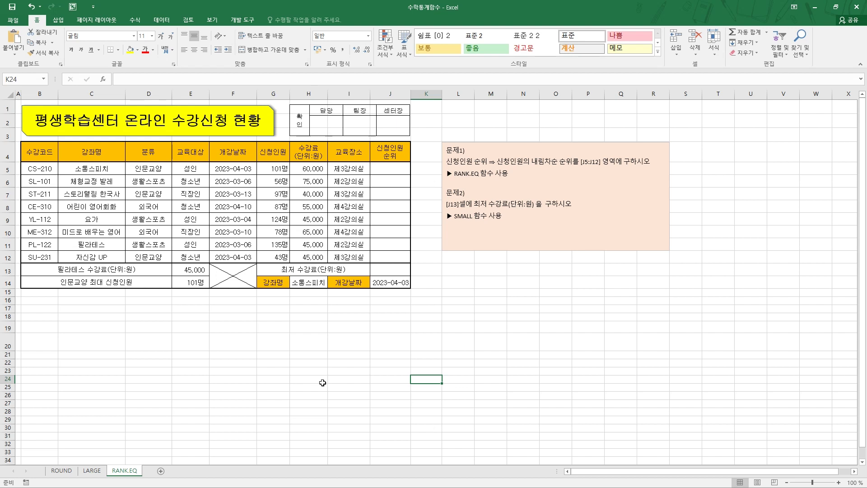
left_click_drag(391, 167, 392, 255)
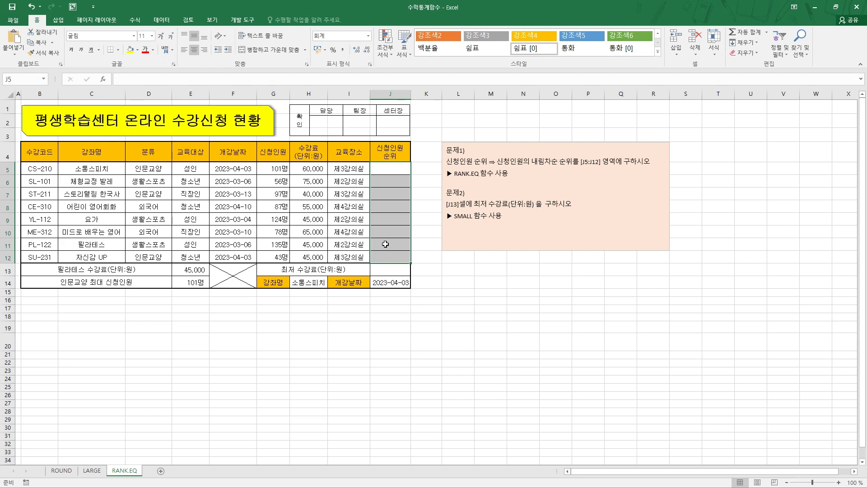
left_click(369, 318)
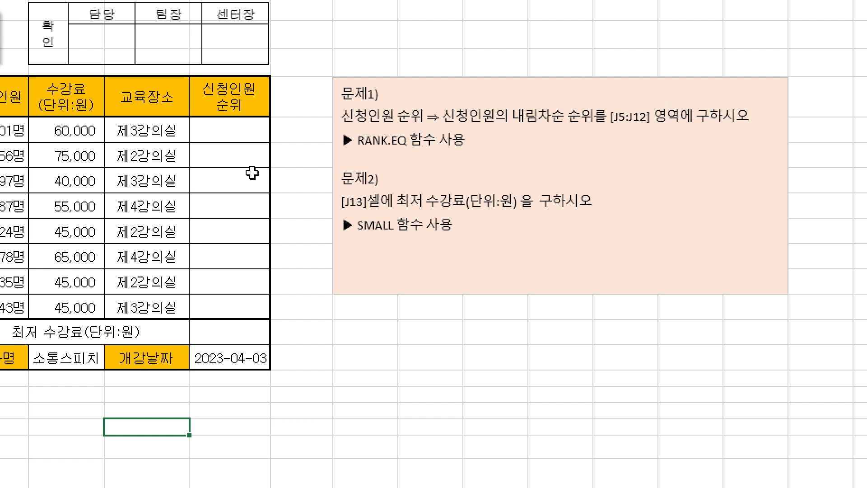
- Start a RANK.EQ formula in cell J5 and open its function arguments
left_click(244, 133)
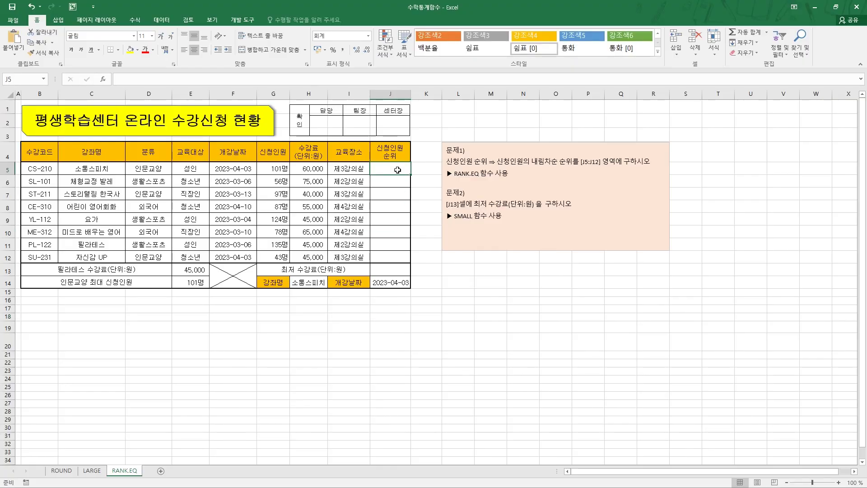
type("=")
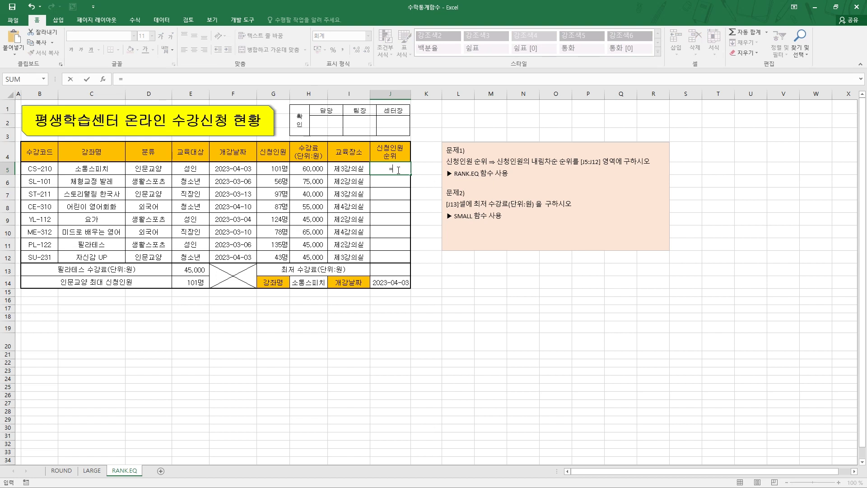
type("ra")
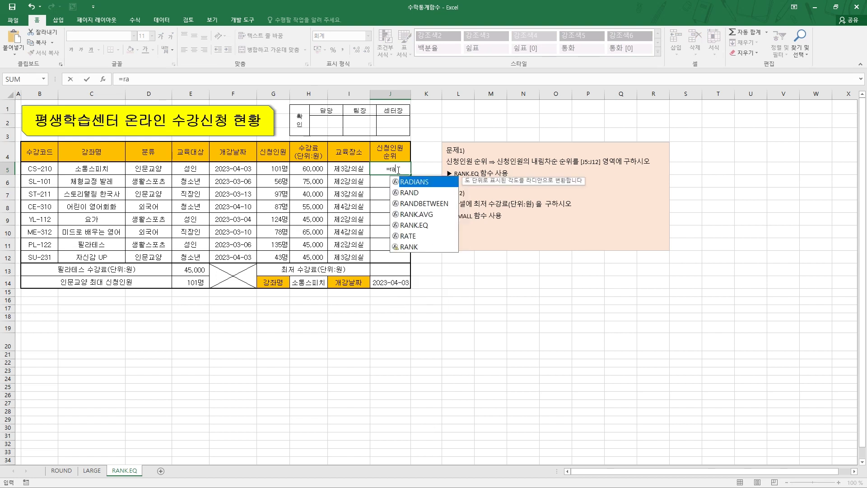
type("n")
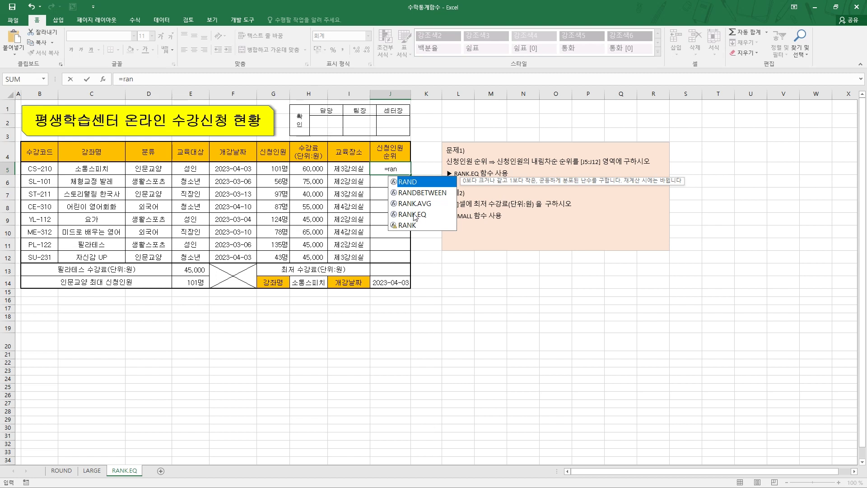
key("Down")
key("Down")
key("Down")
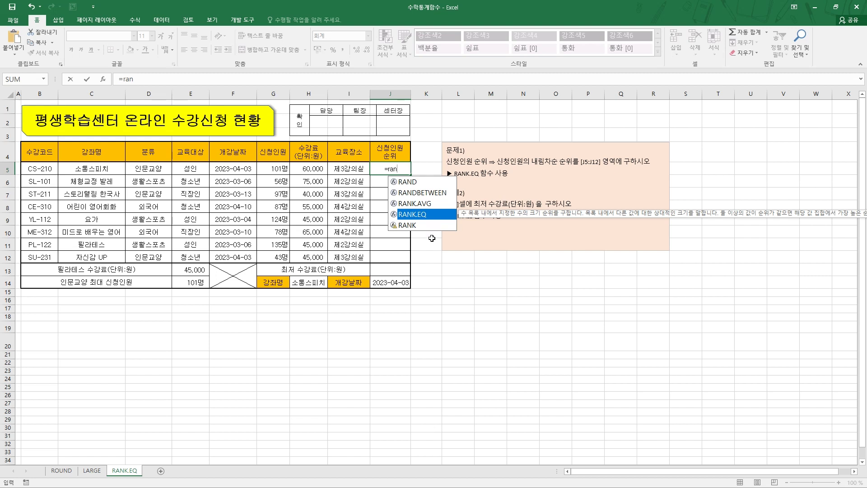
key("Tab")
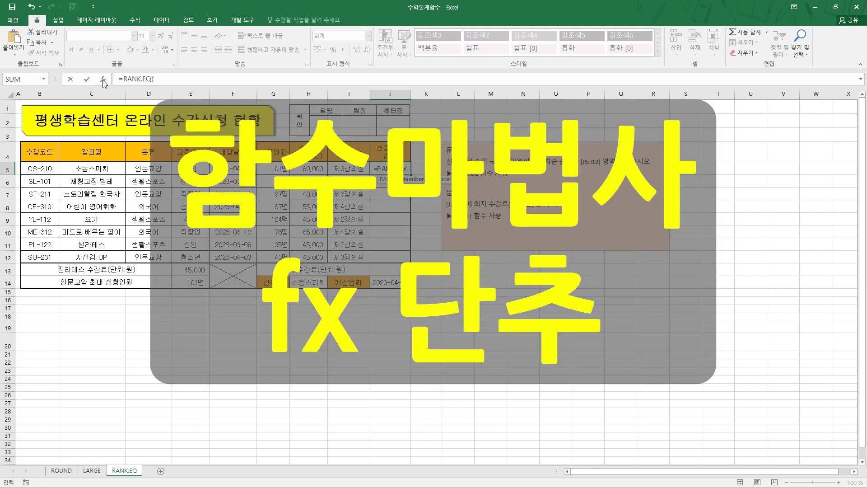
left_click(103, 82)
- Set the RANK.EQ arguments to Number G5, Ref G5:G12 and Order 0, and apply the formula in J5
left_click_drag(252, 146, 468, 244)
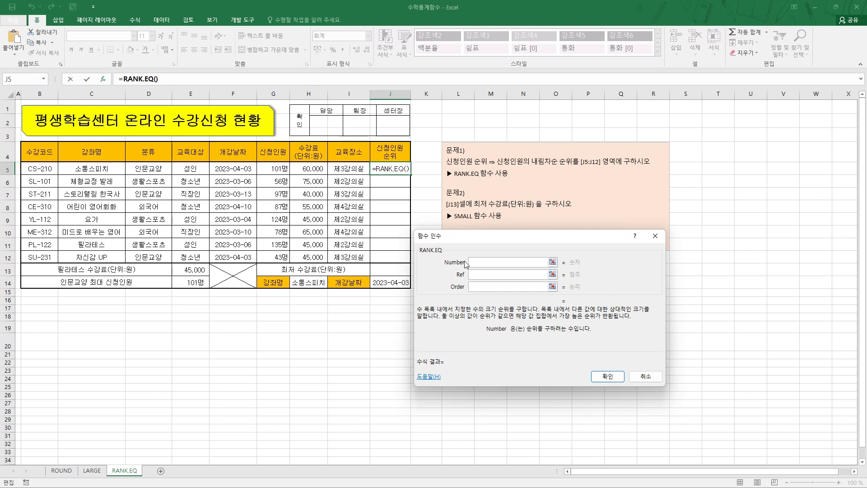
left_click(275, 169)
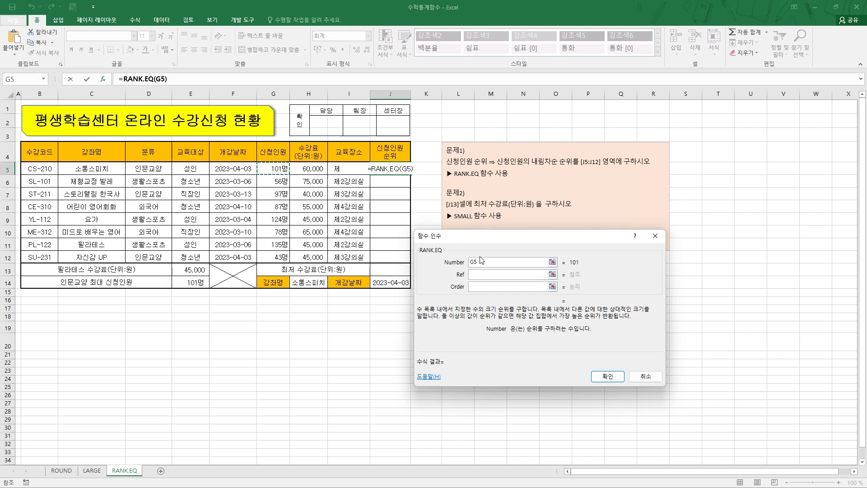
left_click(478, 275)
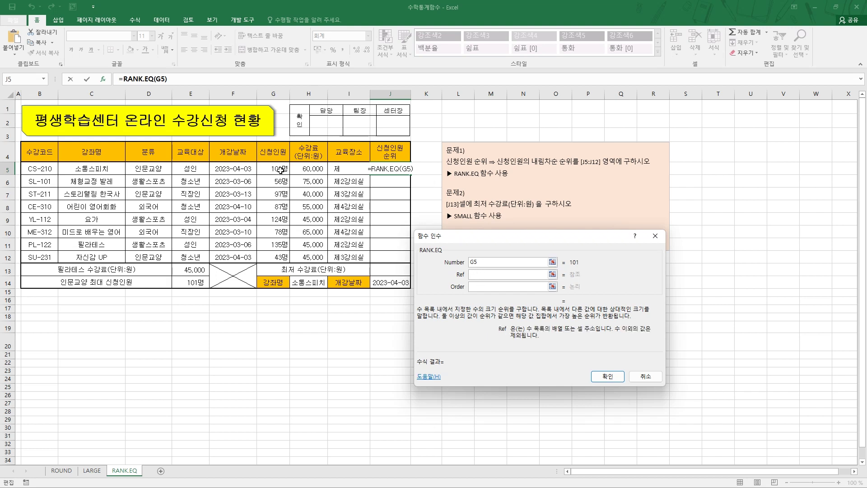
left_click_drag(280, 168, 278, 254)
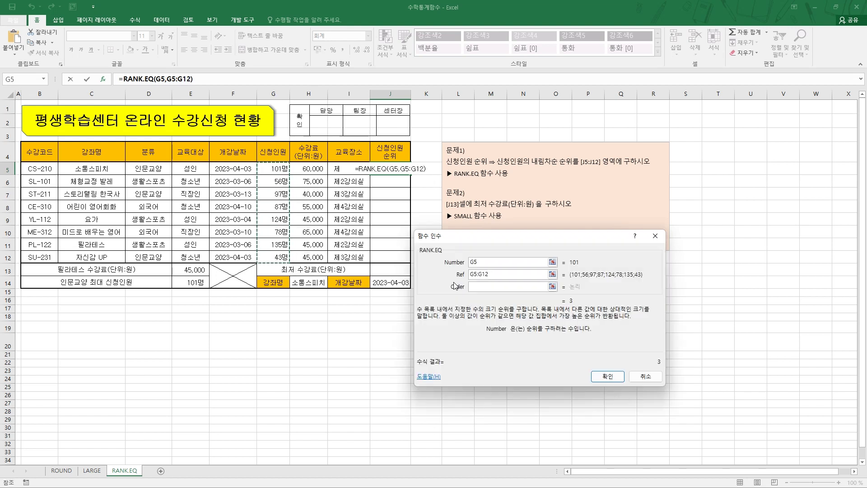
left_click(478, 286)
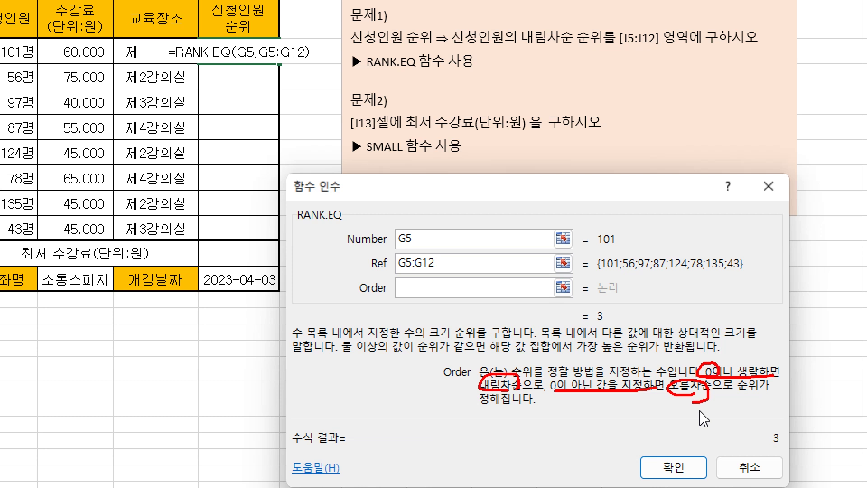
left_click(435, 279)
type("0")
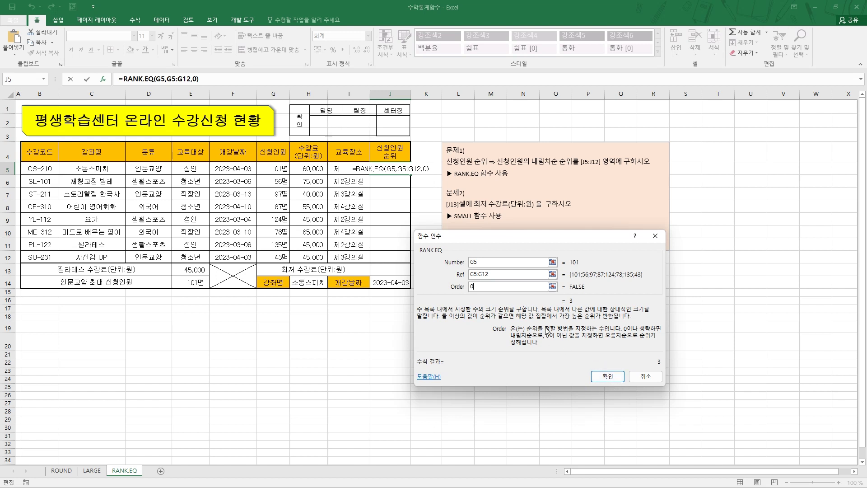
left_click_drag(489, 275, 464, 279)
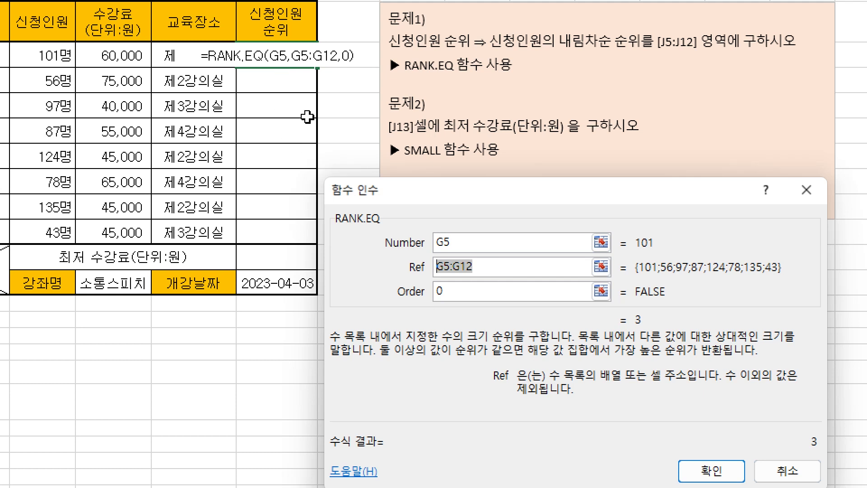
left_click(440, 285)
type("0")
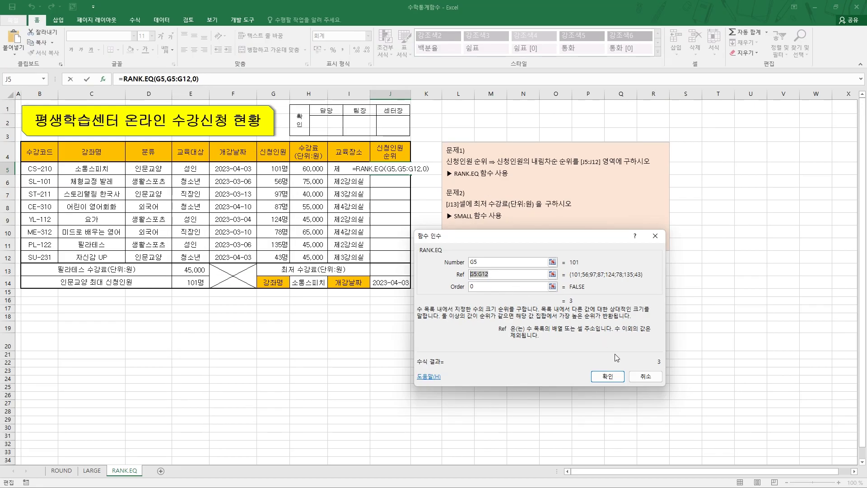
left_click(605, 377)
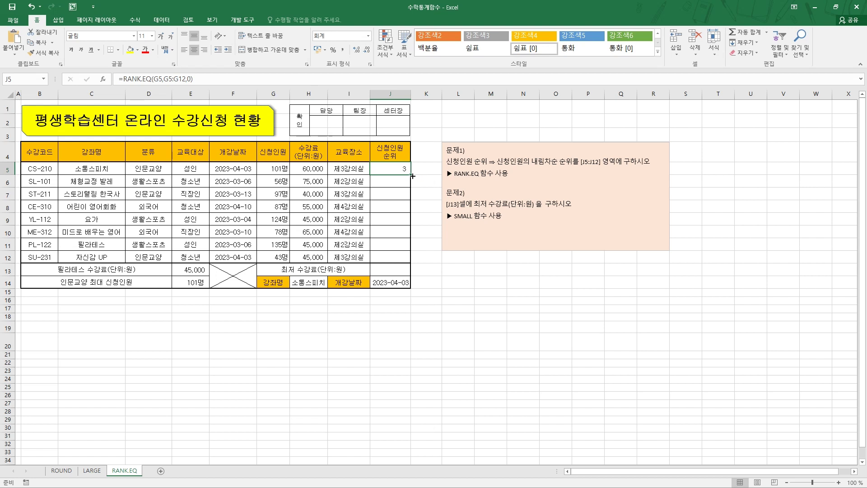
- Try filling the relative-reference rank formula from J5 down through J12 and inspect the references in J12
left_click_drag(410, 174, 413, 262)
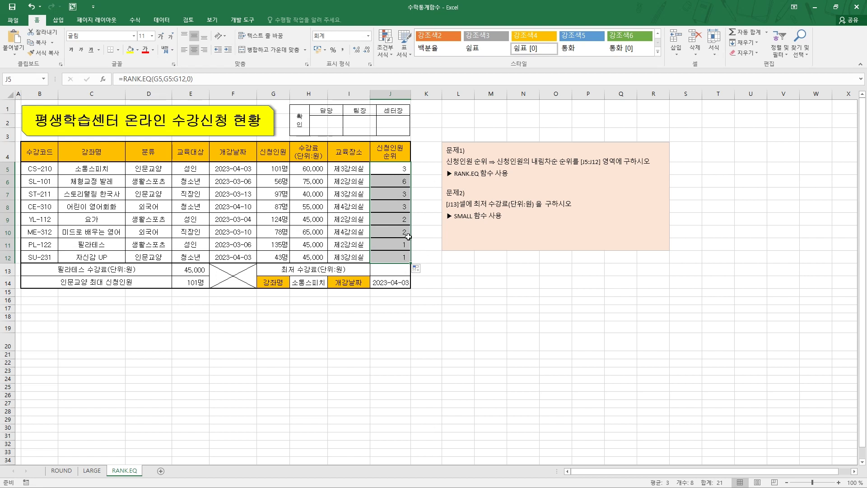
left_click(436, 293)
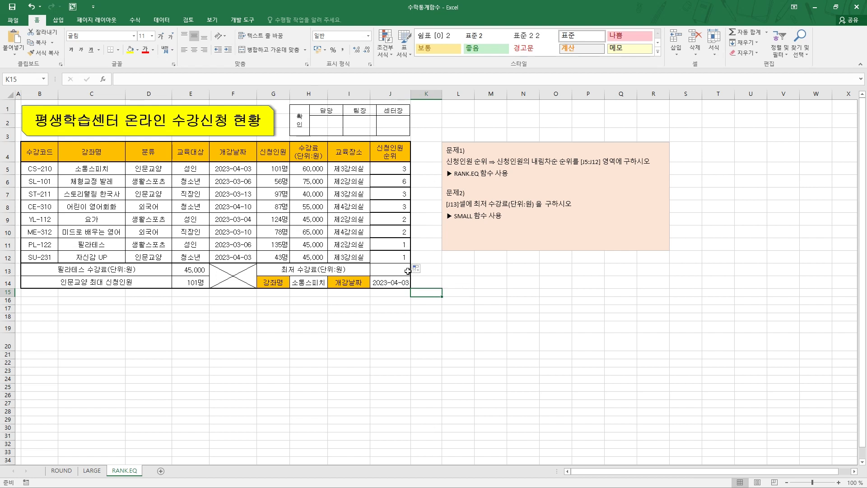
left_click(400, 258)
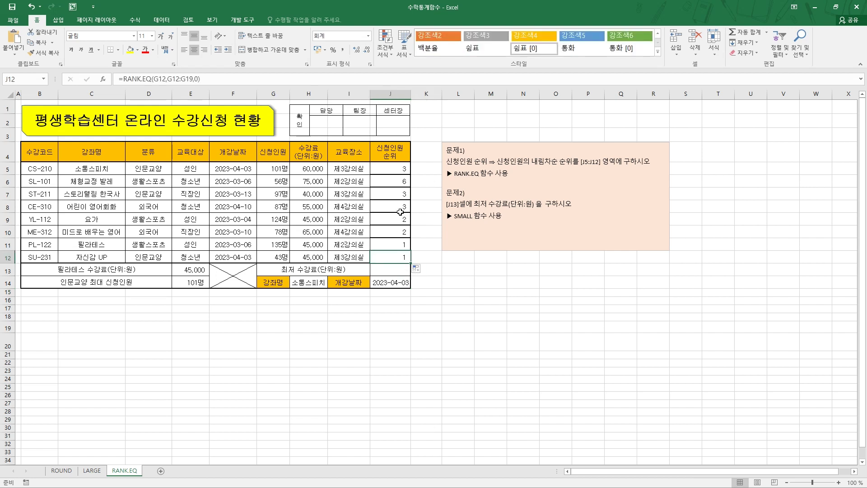
left_click(159, 79)
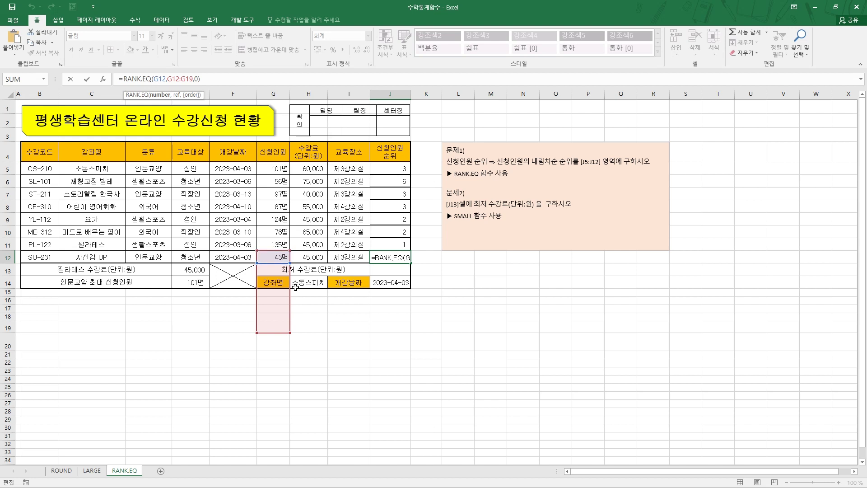
key("ctrl+Return")
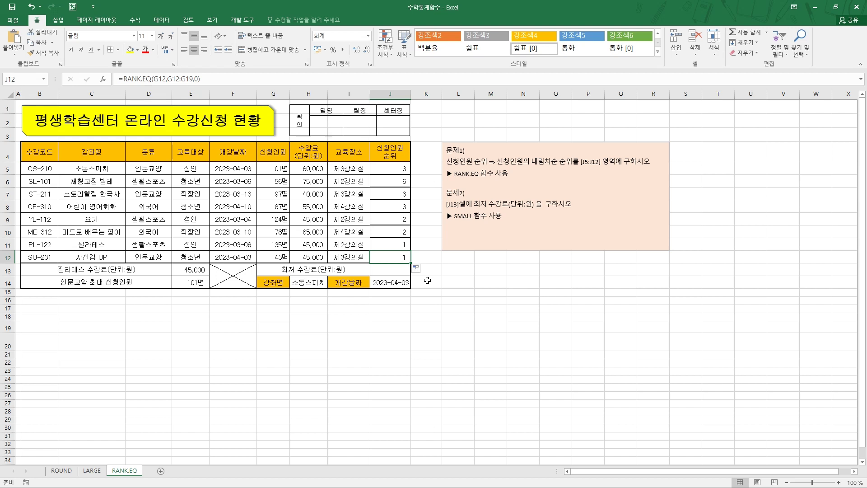
key("ctrl+z")
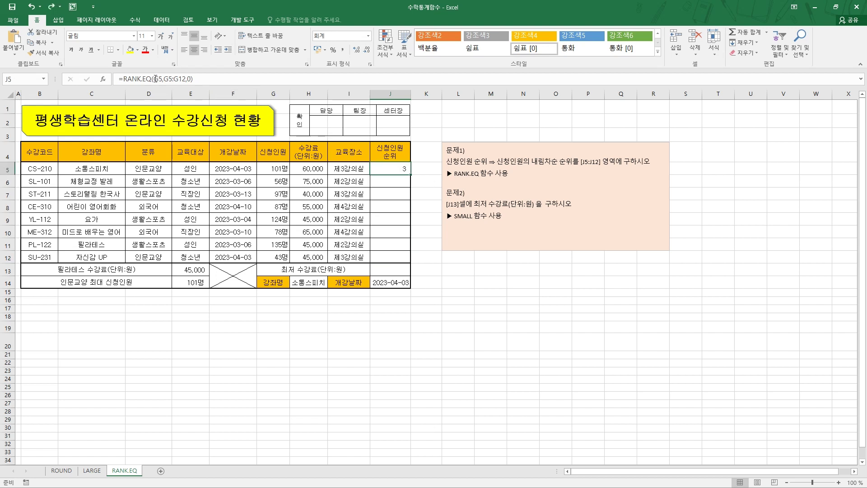
- Make the Ref range of the RANK.EQ formula in J5 absolute as $G$5:$G$12 and apply it
left_click(116, 78)
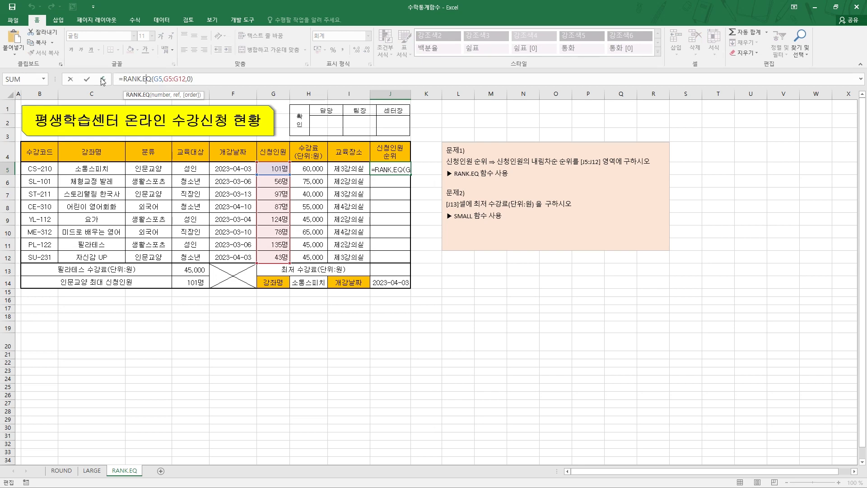
left_click(103, 79)
left_click(492, 276)
left_click_drag(492, 276, 461, 274)
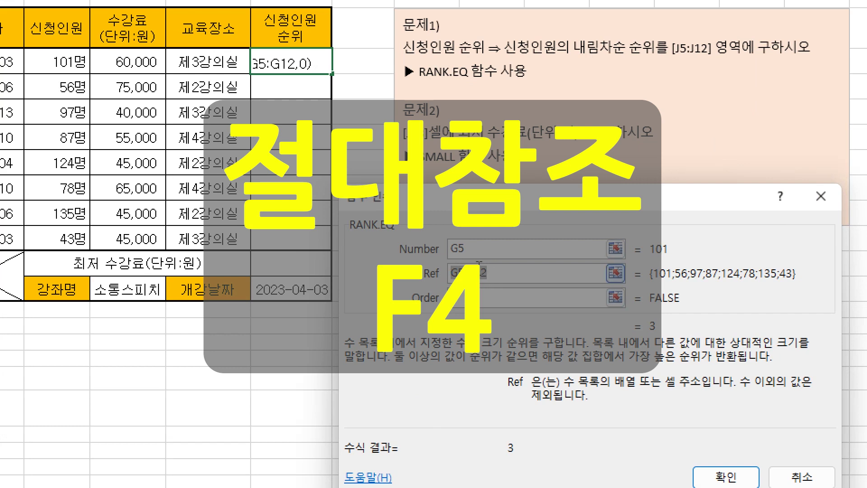
key("F4")
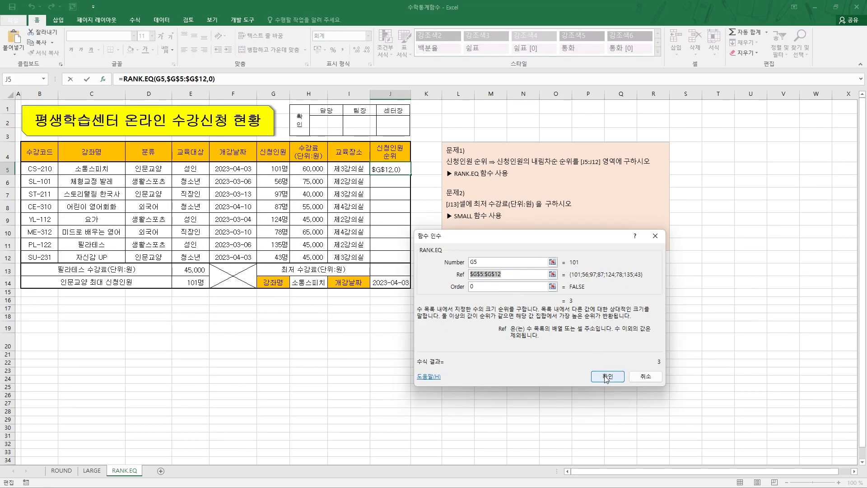
left_click(724, 479)
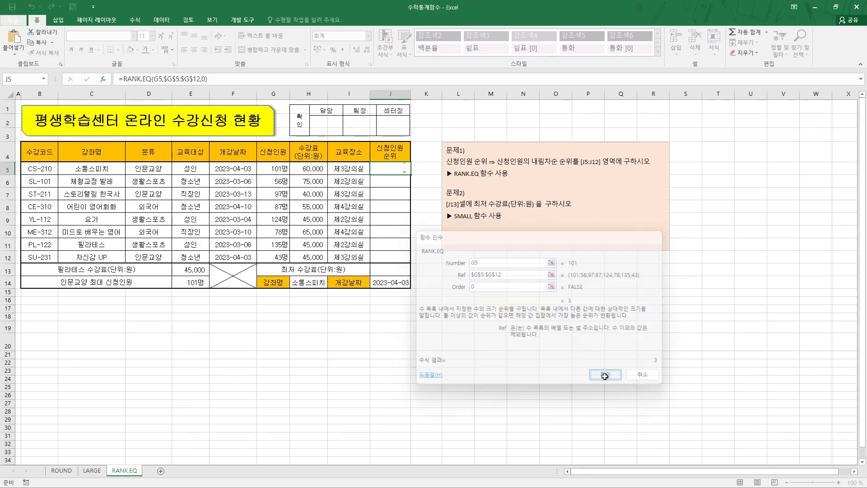
- Fill the rank formula from J5 down through J12 without formatting
left_click_drag(410, 176, 414, 258)
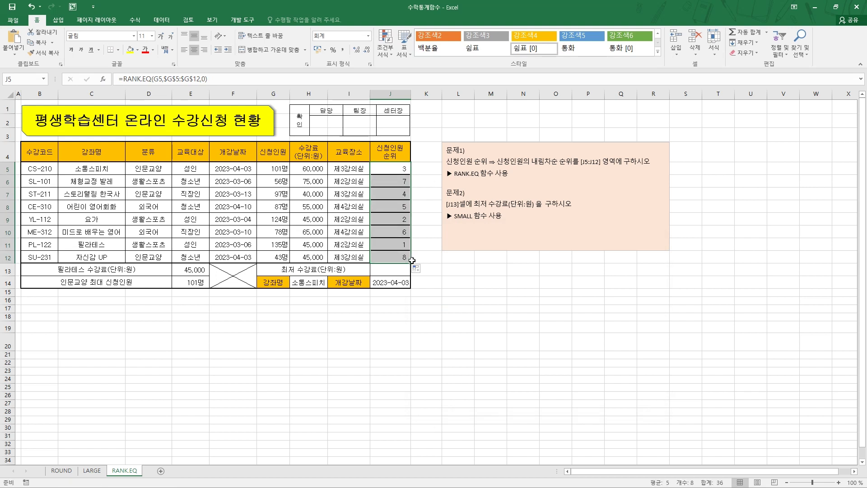
left_click(416, 268)
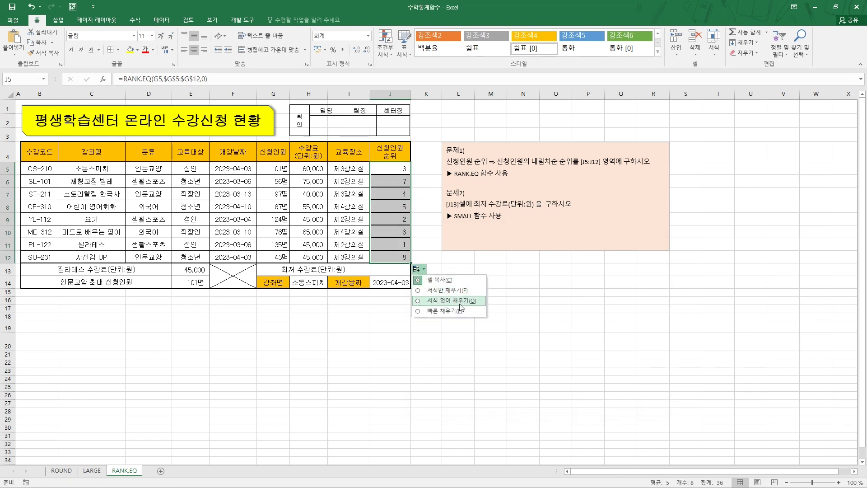
left_click(441, 302)
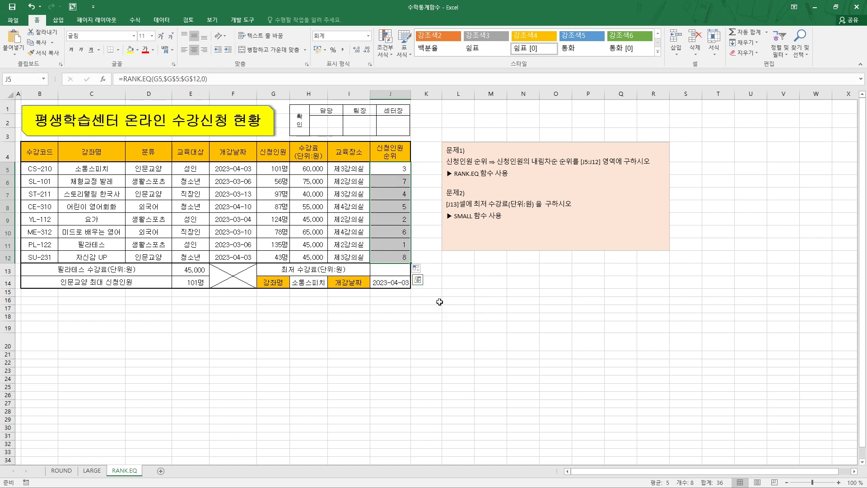
left_click(457, 300)
- Review the ranks in J5:J12 against the 신청인원 values in G5:G12
left_click_drag(397, 171, 393, 257)
left_click(442, 323)
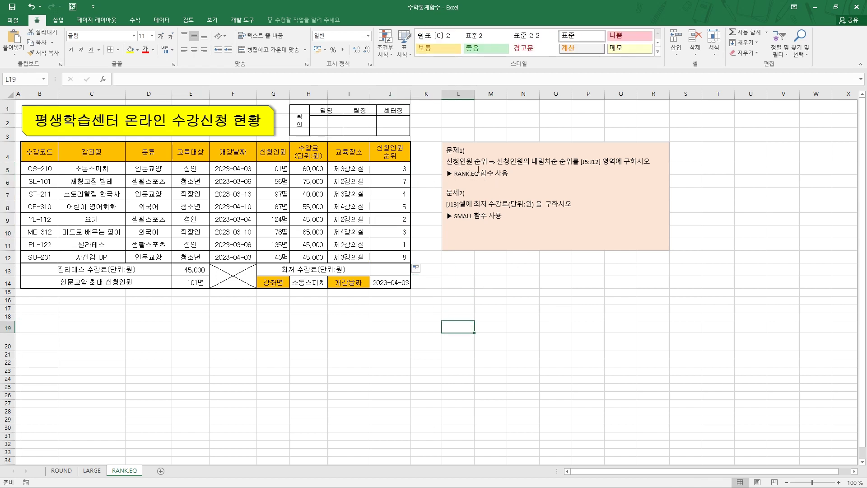
left_click(274, 168)
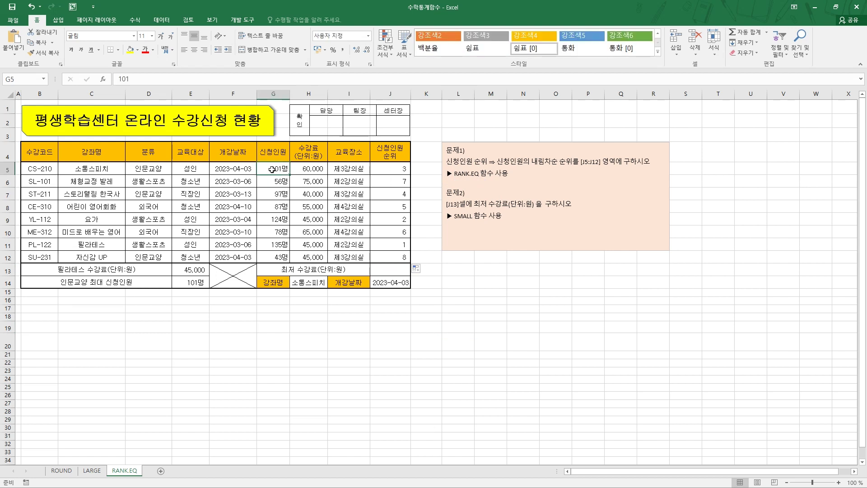
left_click_drag(272, 169, 278, 257)
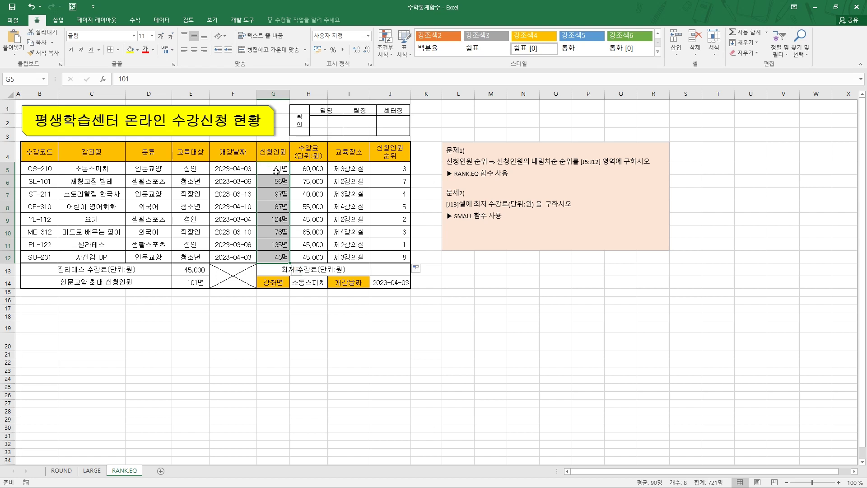
left_click(427, 299)
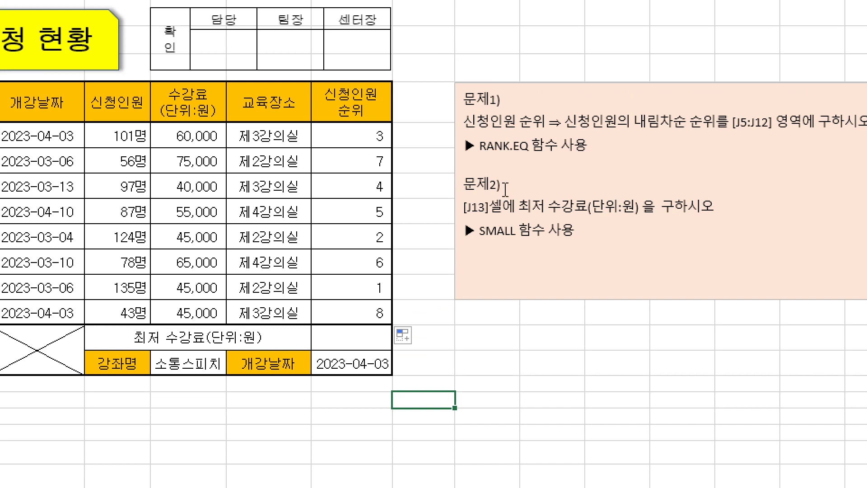
- Examine the 문제2 instructions, marking the SMALL function requirement and the 최저 수강료 wording
left_click_drag(481, 232, 573, 231)
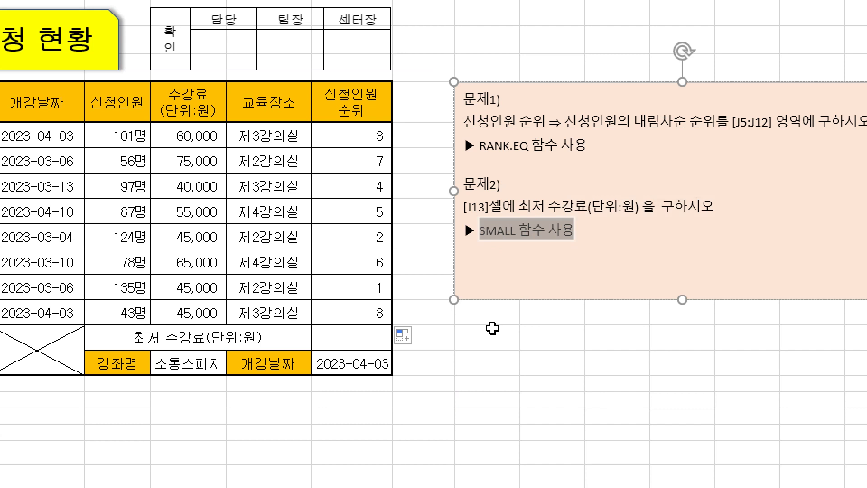
left_click_drag(468, 207, 590, 209)
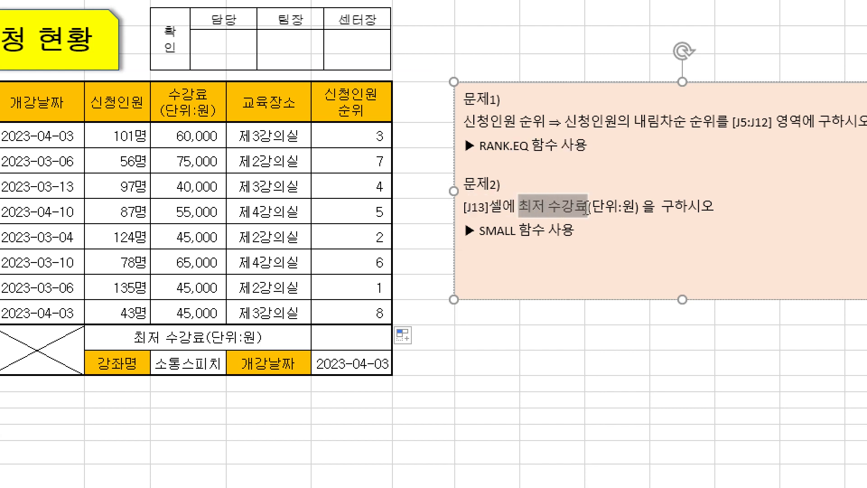
left_click(497, 367)
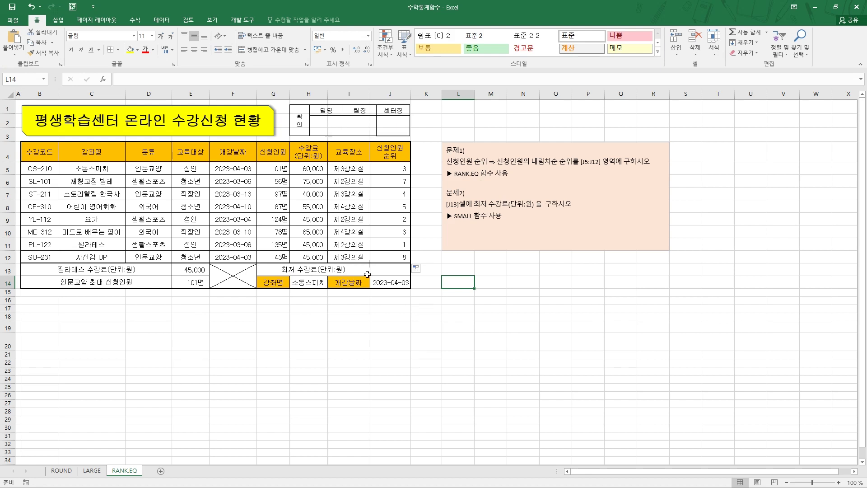
- Start a SMALL formula in cell J13 and open its function arguments
left_click(391, 272)
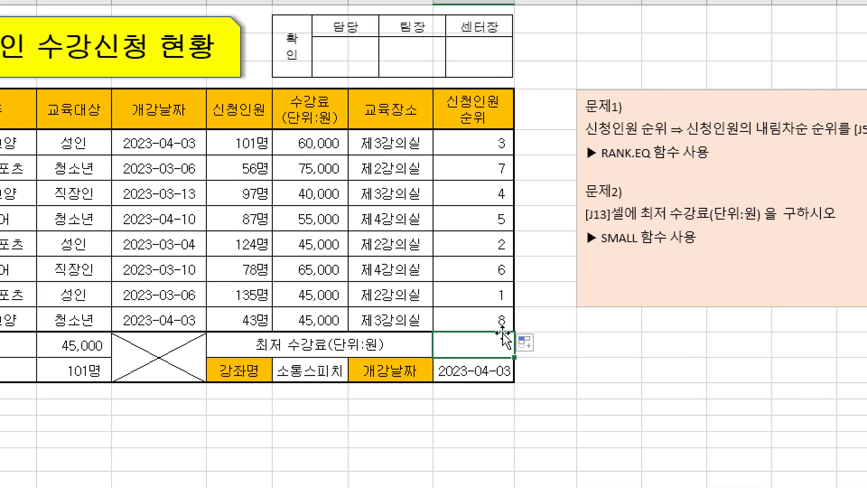
type("=sm")
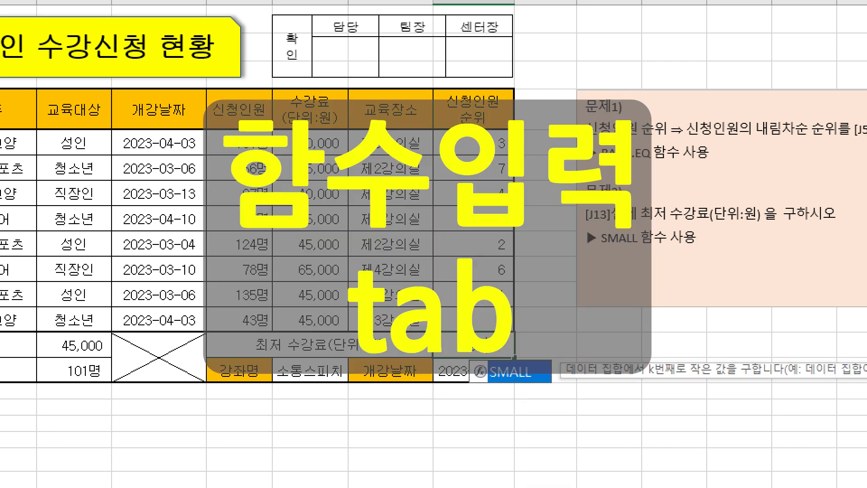
key("Tab")
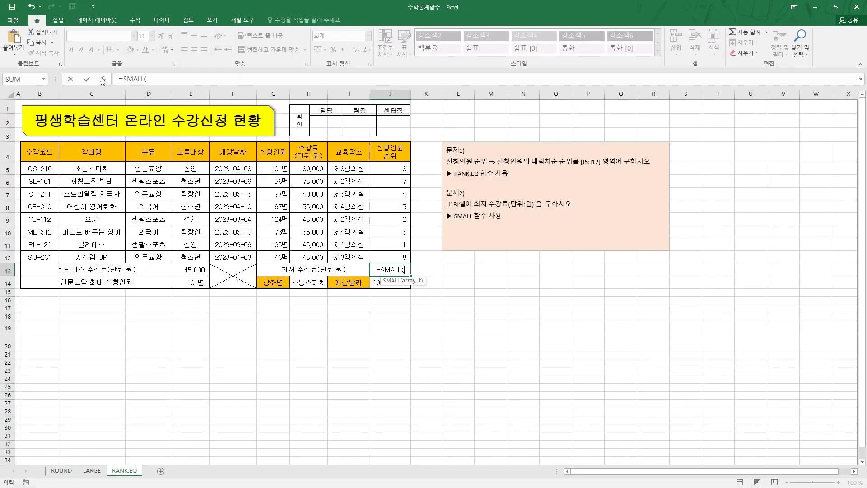
left_click(103, 79)
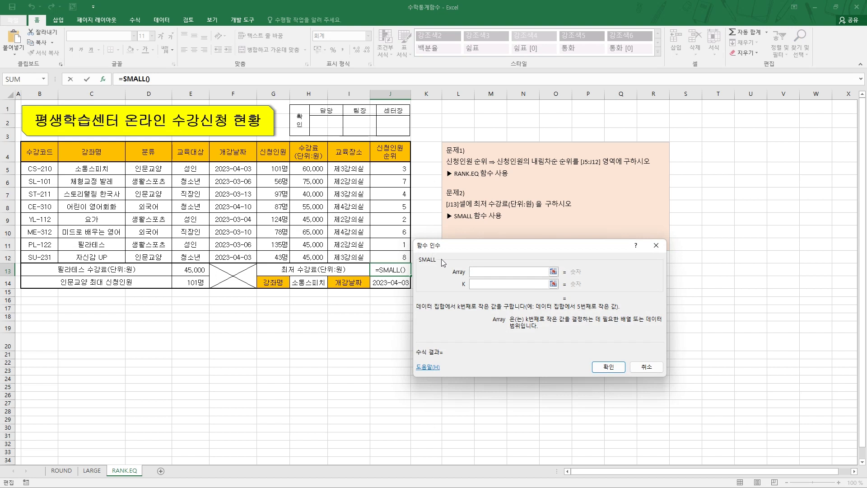
- Set the SMALL arguments to Array H5:H12 and K 1, and apply the formula in J13
left_click_drag(457, 250, 457, 254)
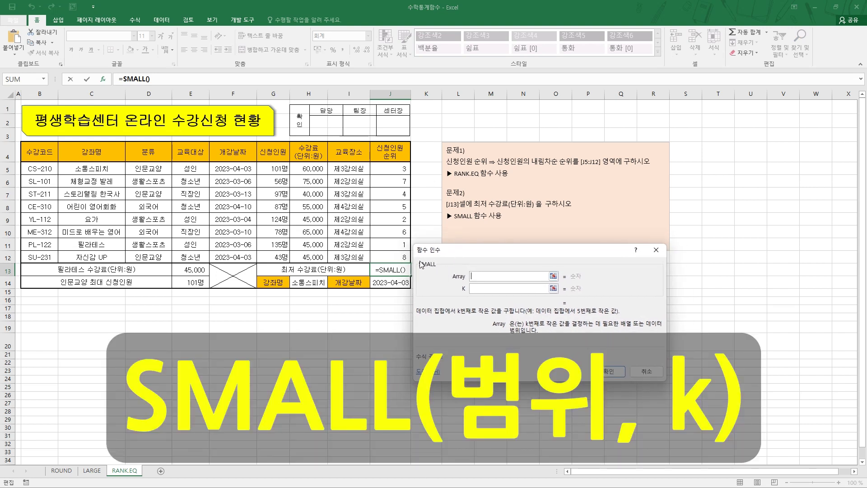
left_click_drag(311, 169, 312, 258)
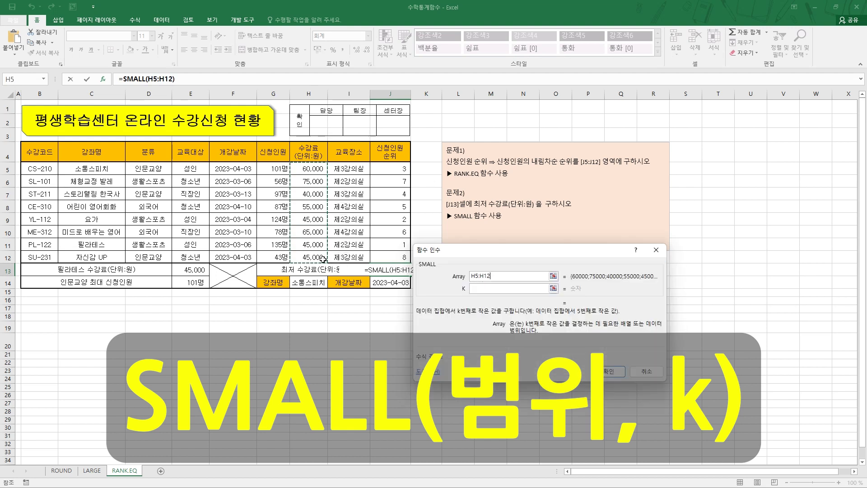
left_click(480, 289)
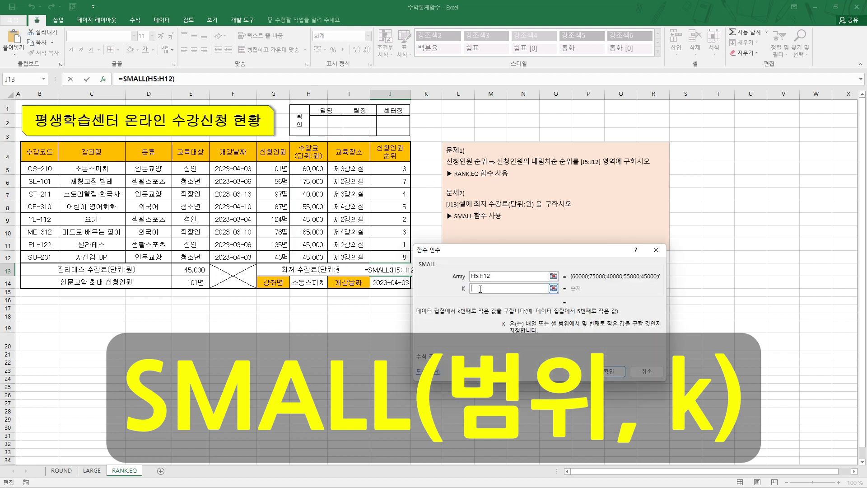
type("1")
left_click(608, 372)
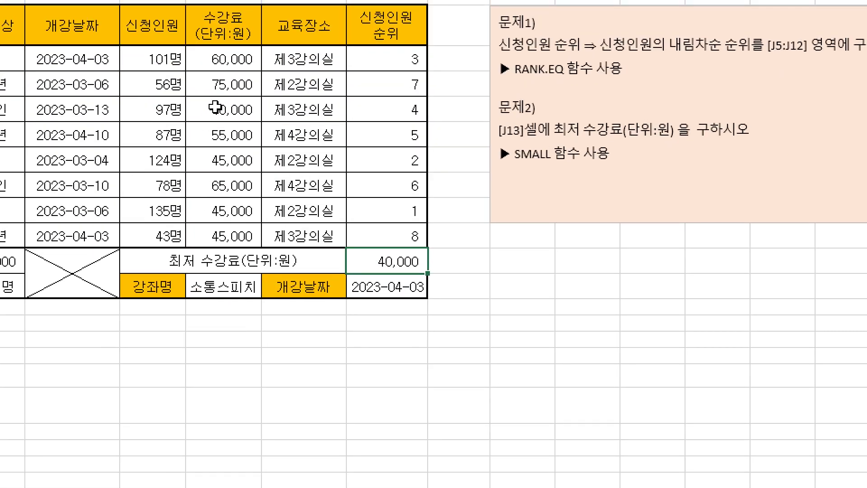
left_click_drag(207, 107, 248, 109)
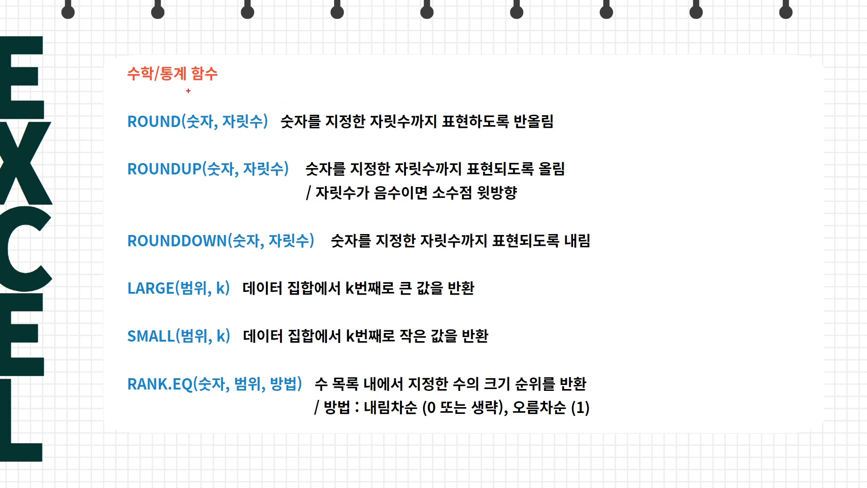
left_click_drag(130, 88, 228, 89)
left_click_drag(120, 112, 181, 136)
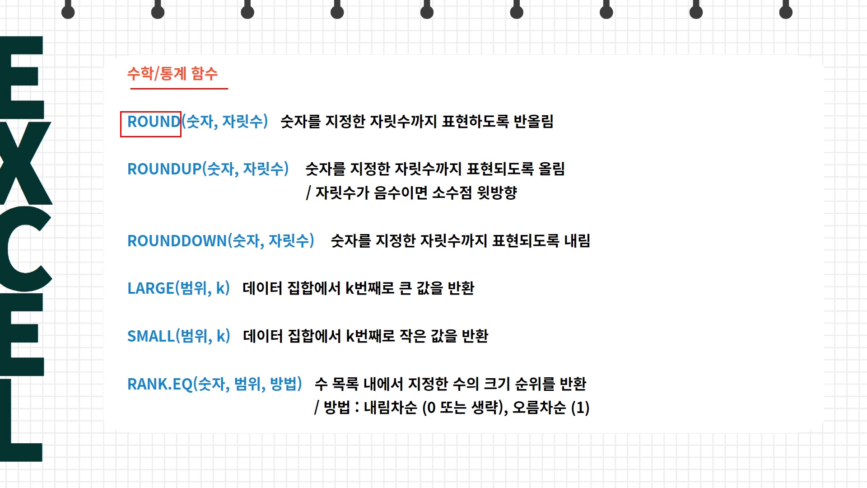